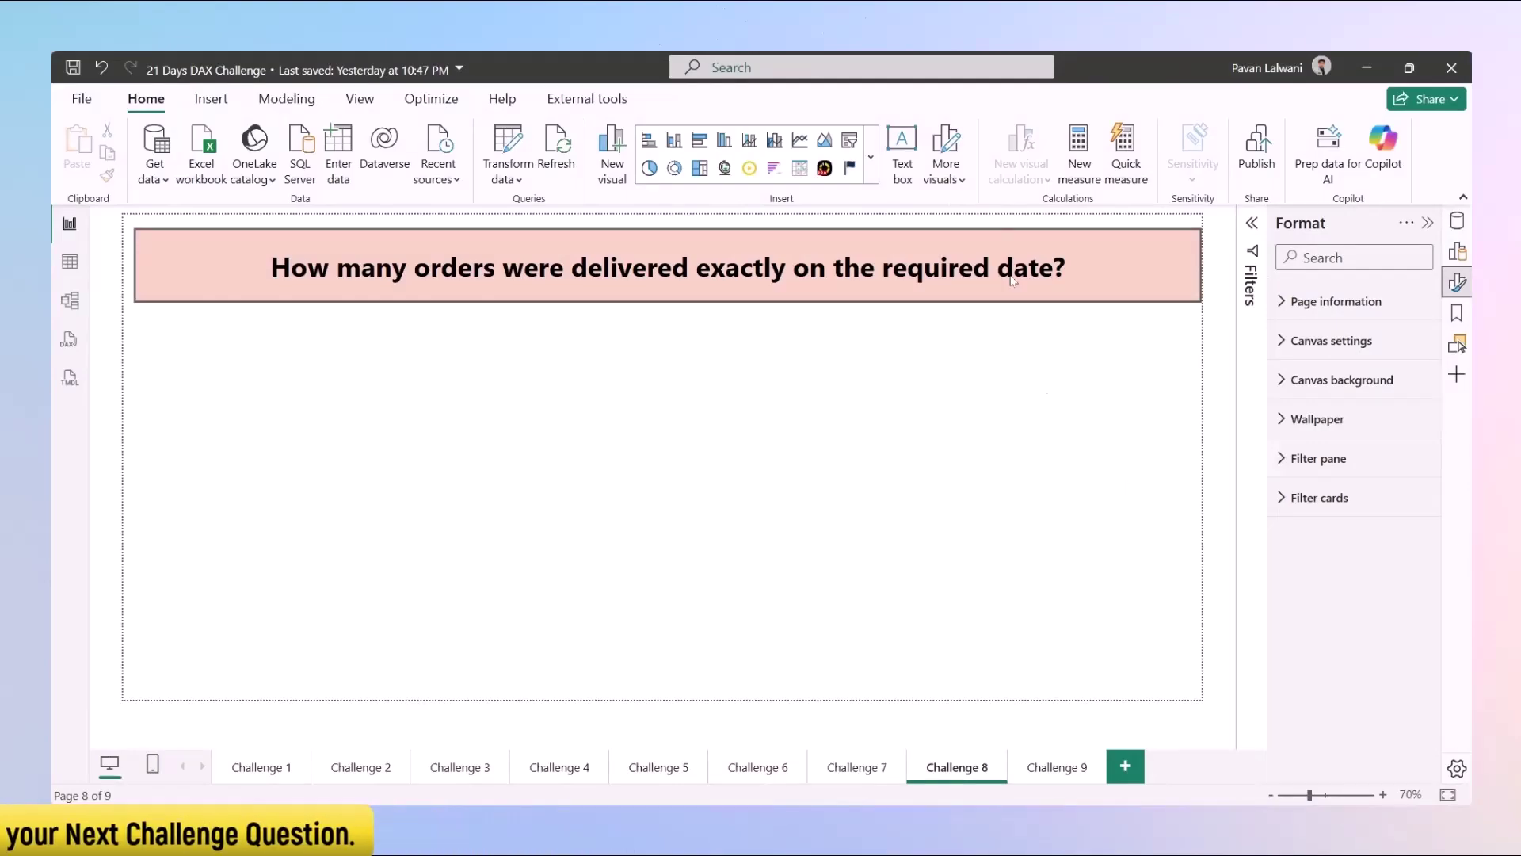
Inspect the Calendar, OrderDetails and Orders table columns, then return to the Challenge 8 page
{"action": "left_click", "coordinate": [70, 263]}
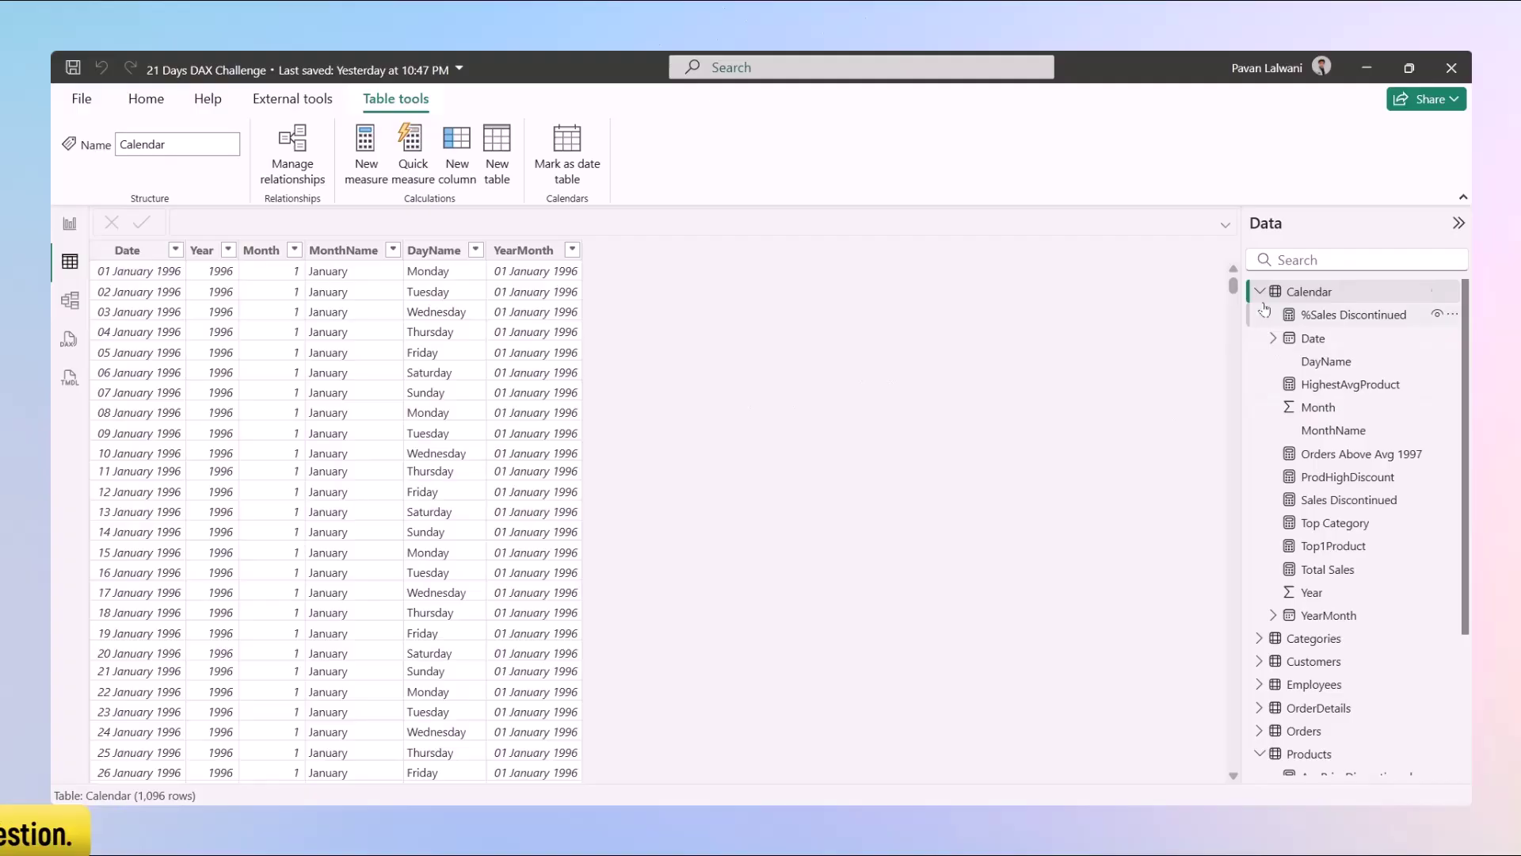
{"action": "left_click", "coordinate": [1260, 293]}
{"action": "left_click", "coordinate": [1296, 386]}
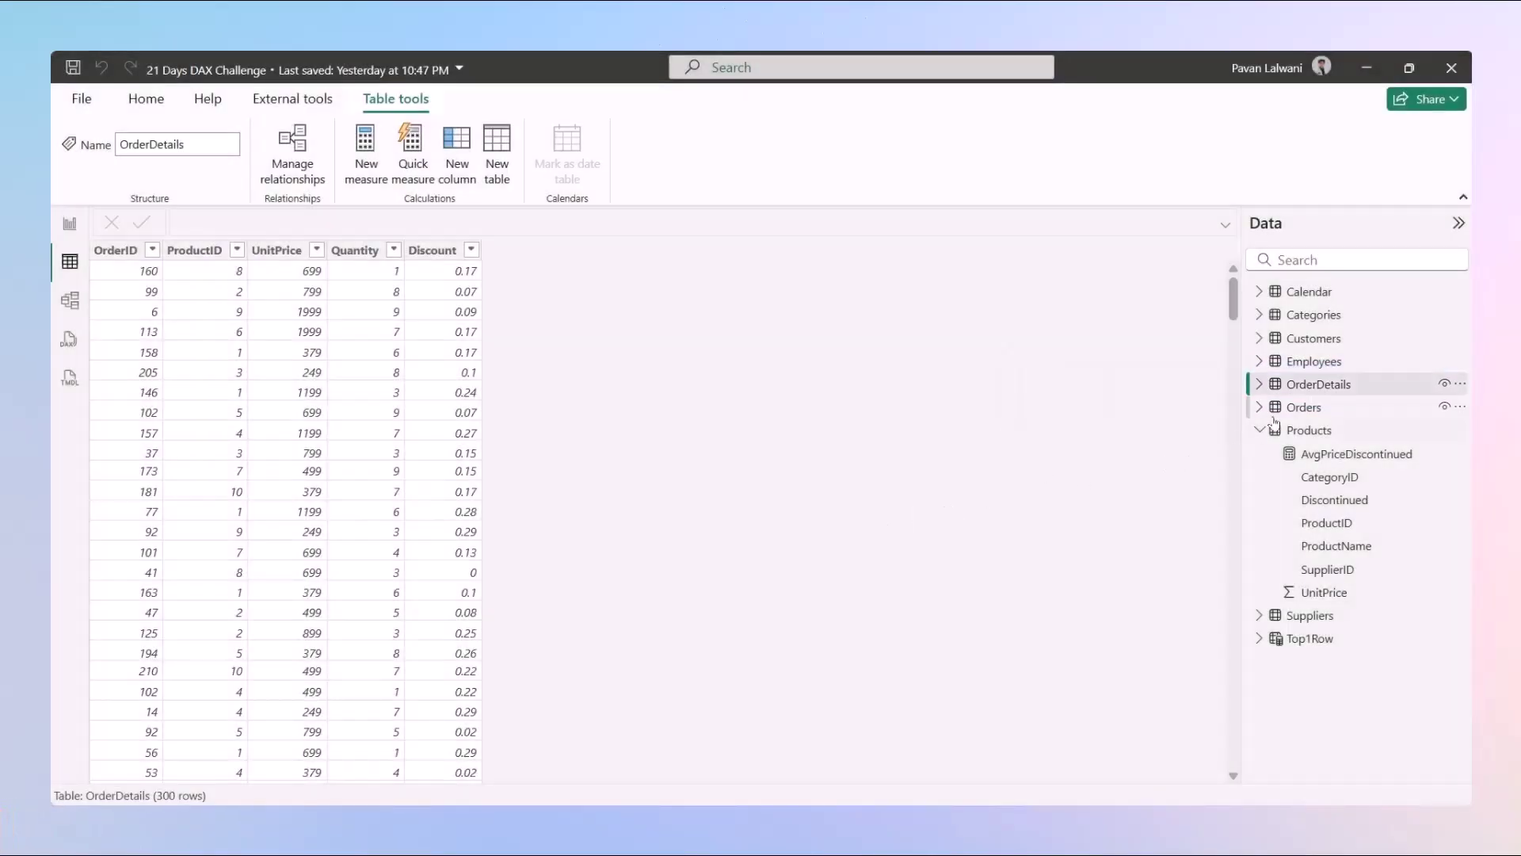
{"action": "left_click", "coordinate": [1292, 409]}
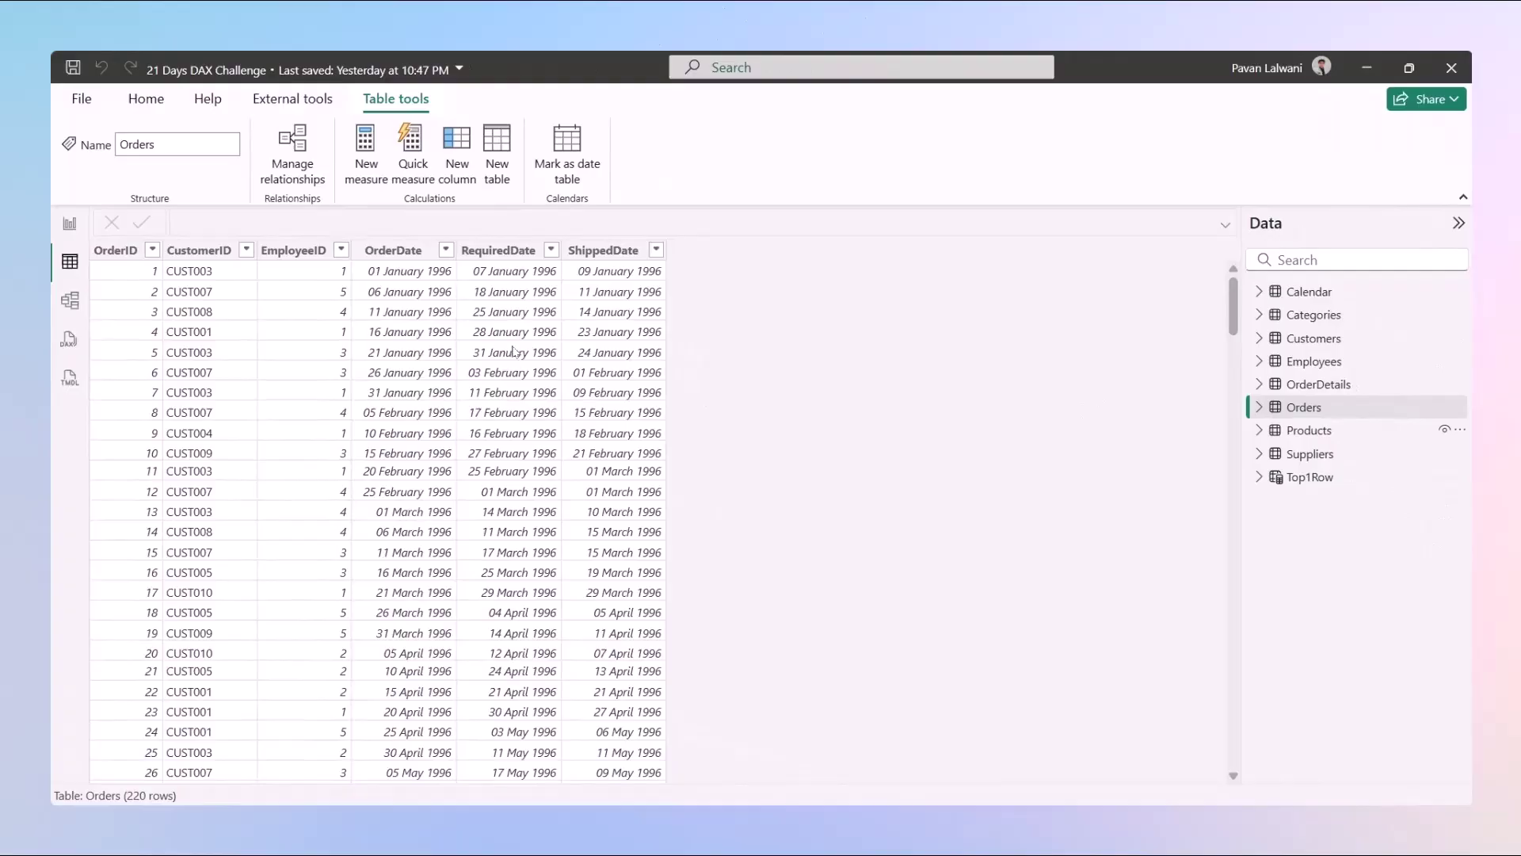
{"action": "left_click", "coordinate": [69, 227]}
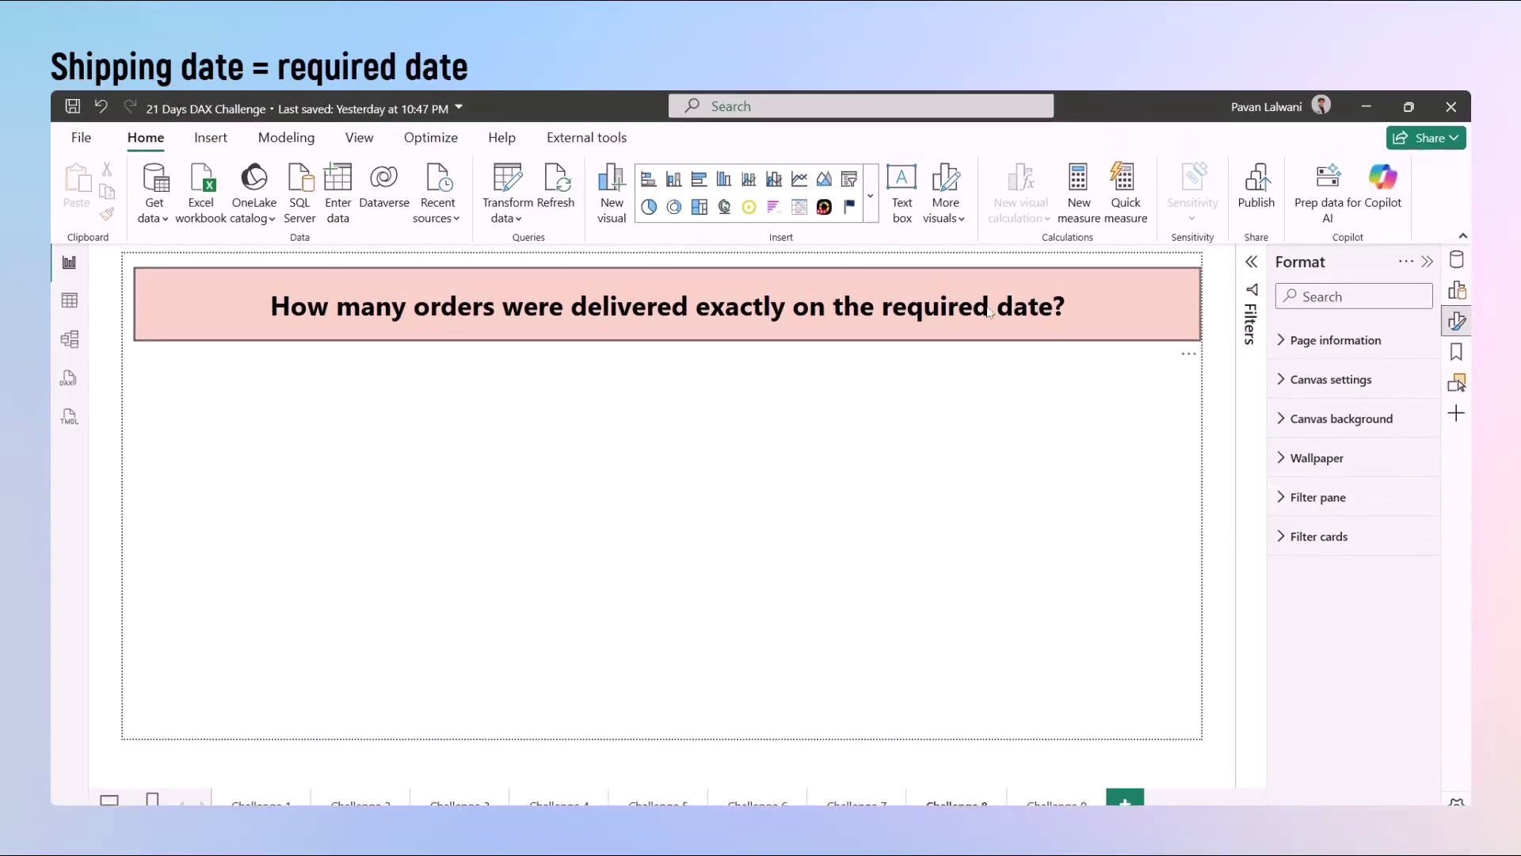
Create a new measure named On Time Deliveries beginning with COUNTROWS
{"action": "left_click", "coordinate": [1076, 187]}
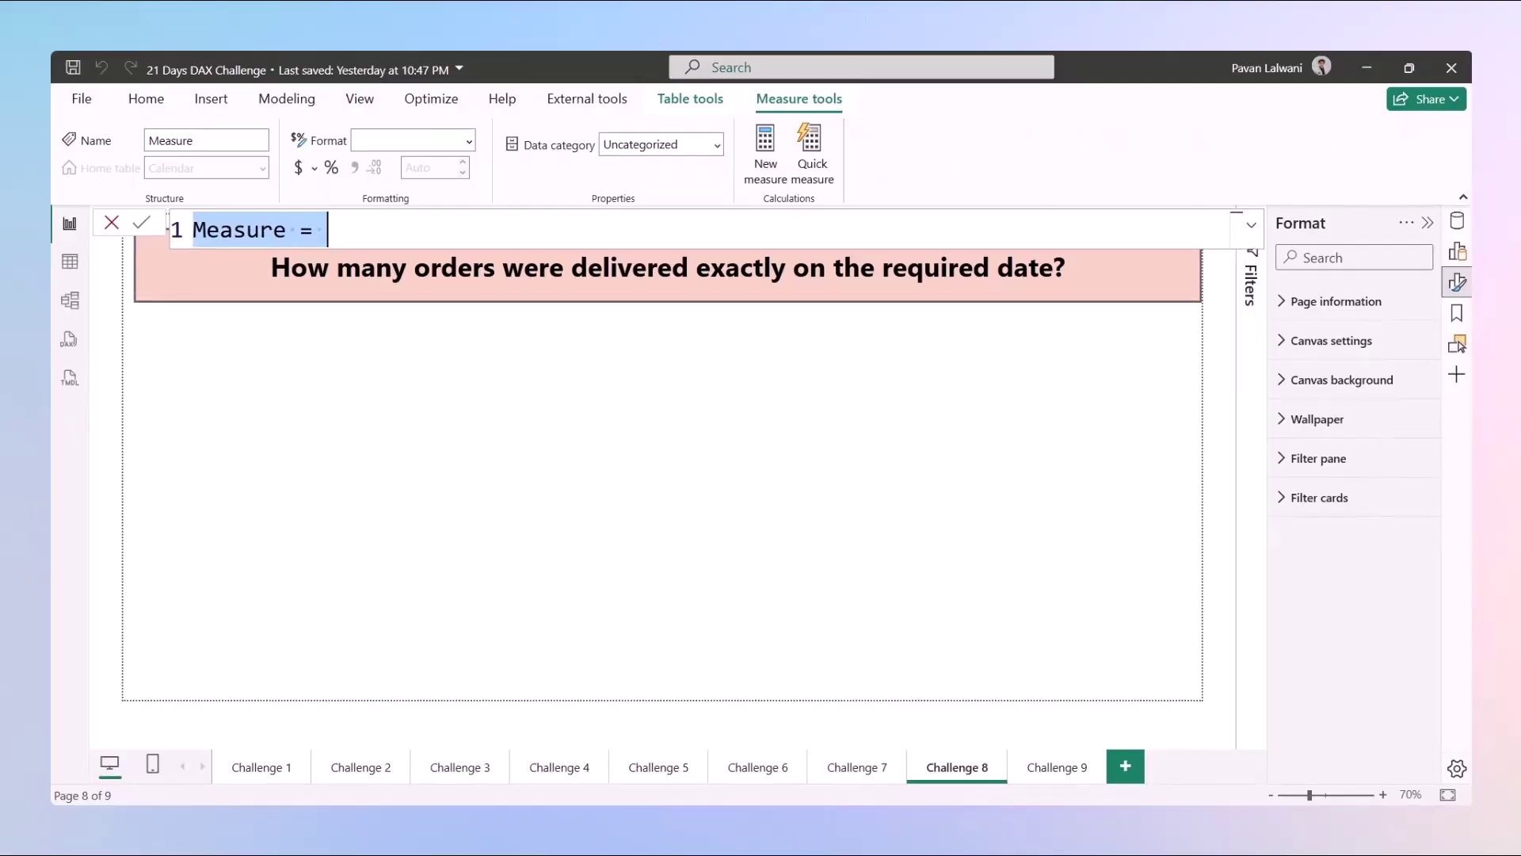
{"action": "type", "text": "On Time Deliveries"}
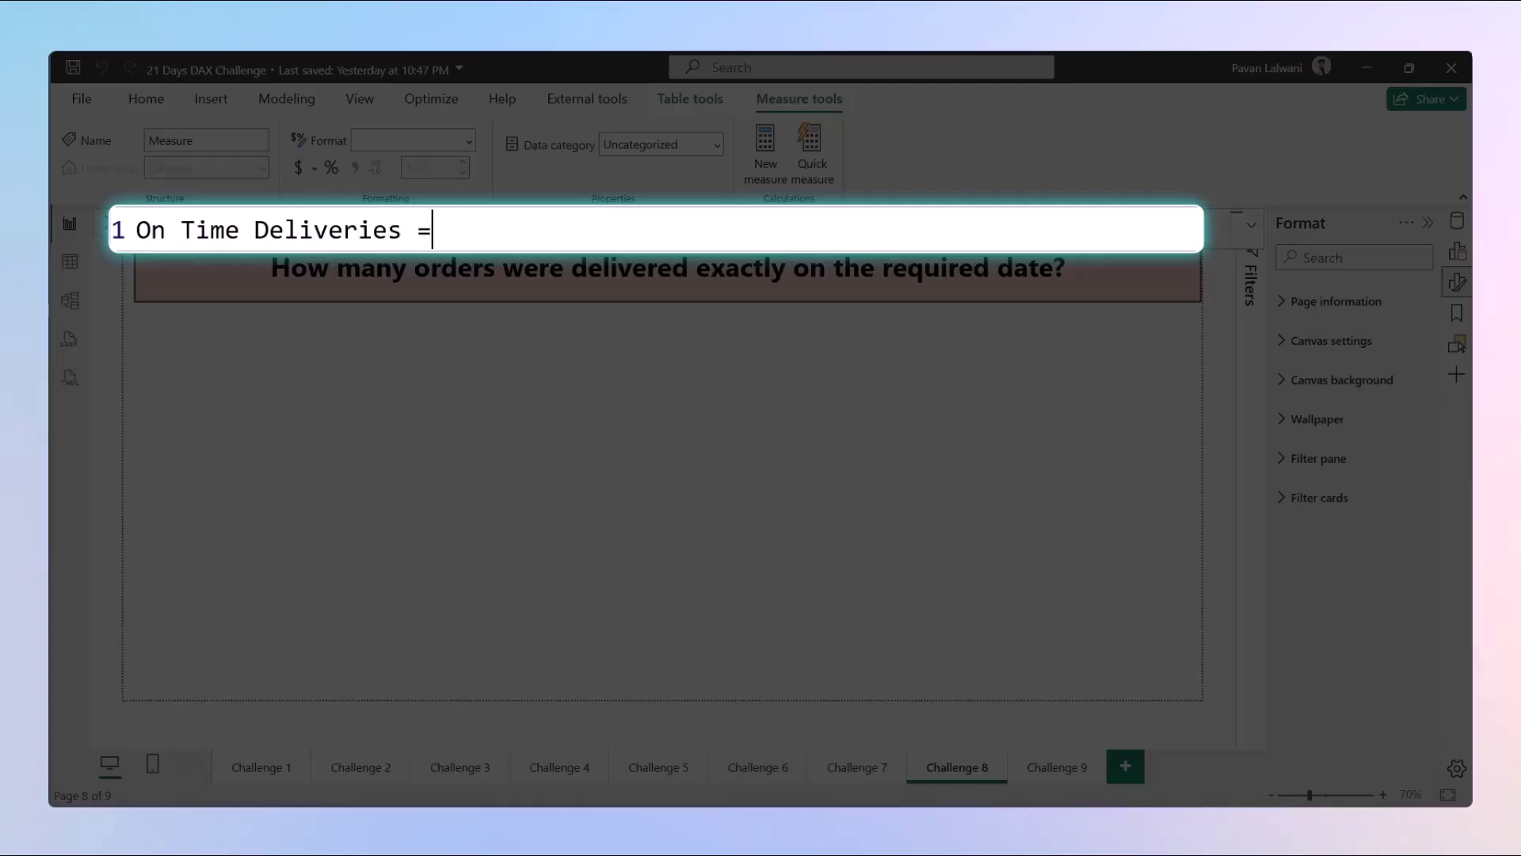
{"action": "key", "text": "shift+Return"}
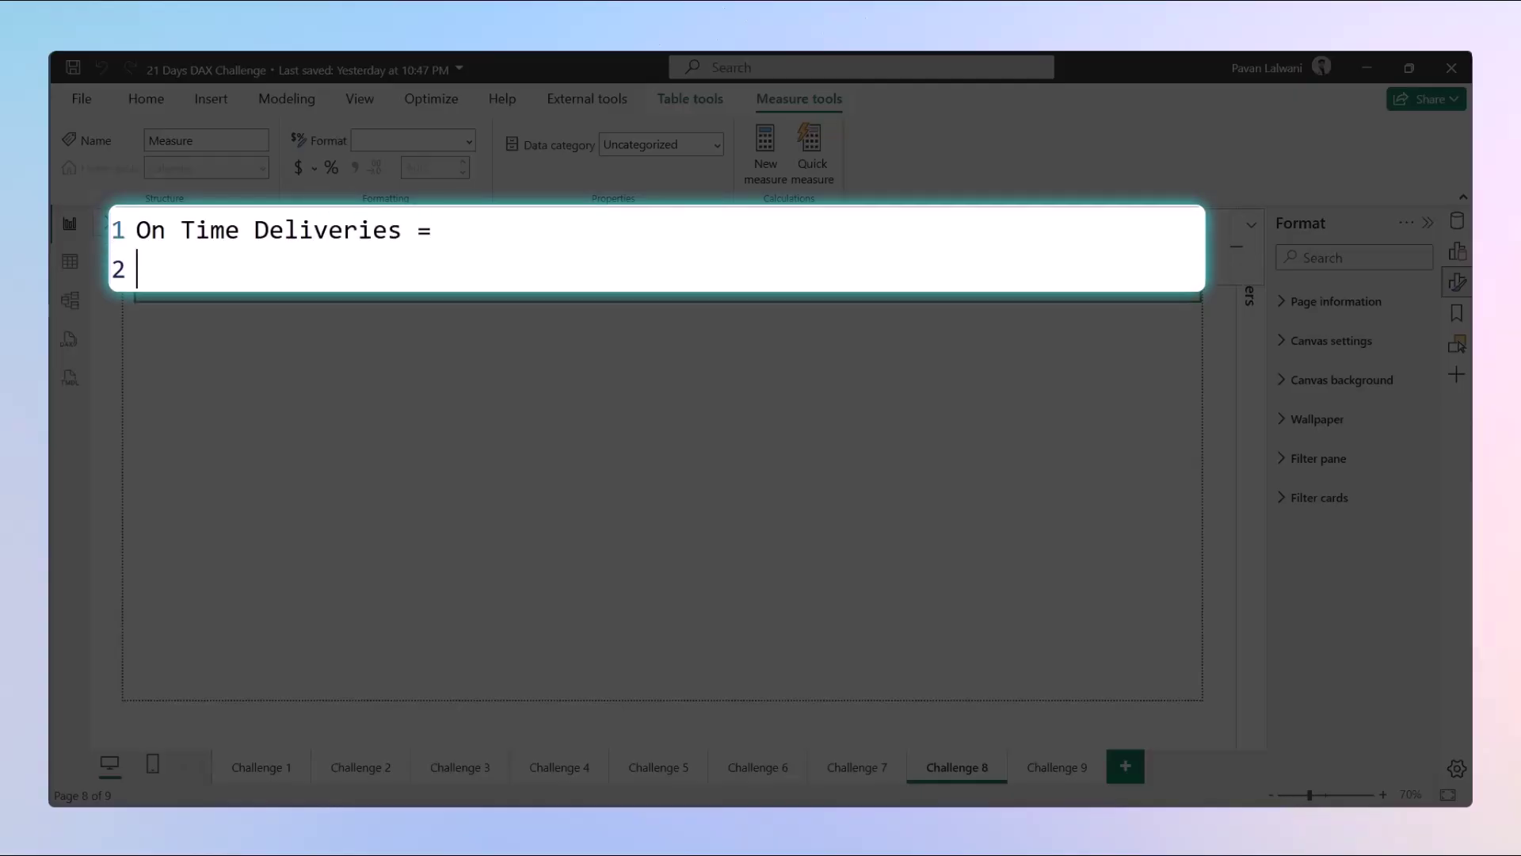
{"action": "type", "text": "Count"}
{"action": "key", "text": "Down"}
{"action": "key", "text": "Down"}
{"action": "key", "text": "Down"}
{"action": "key", "text": "Down"}
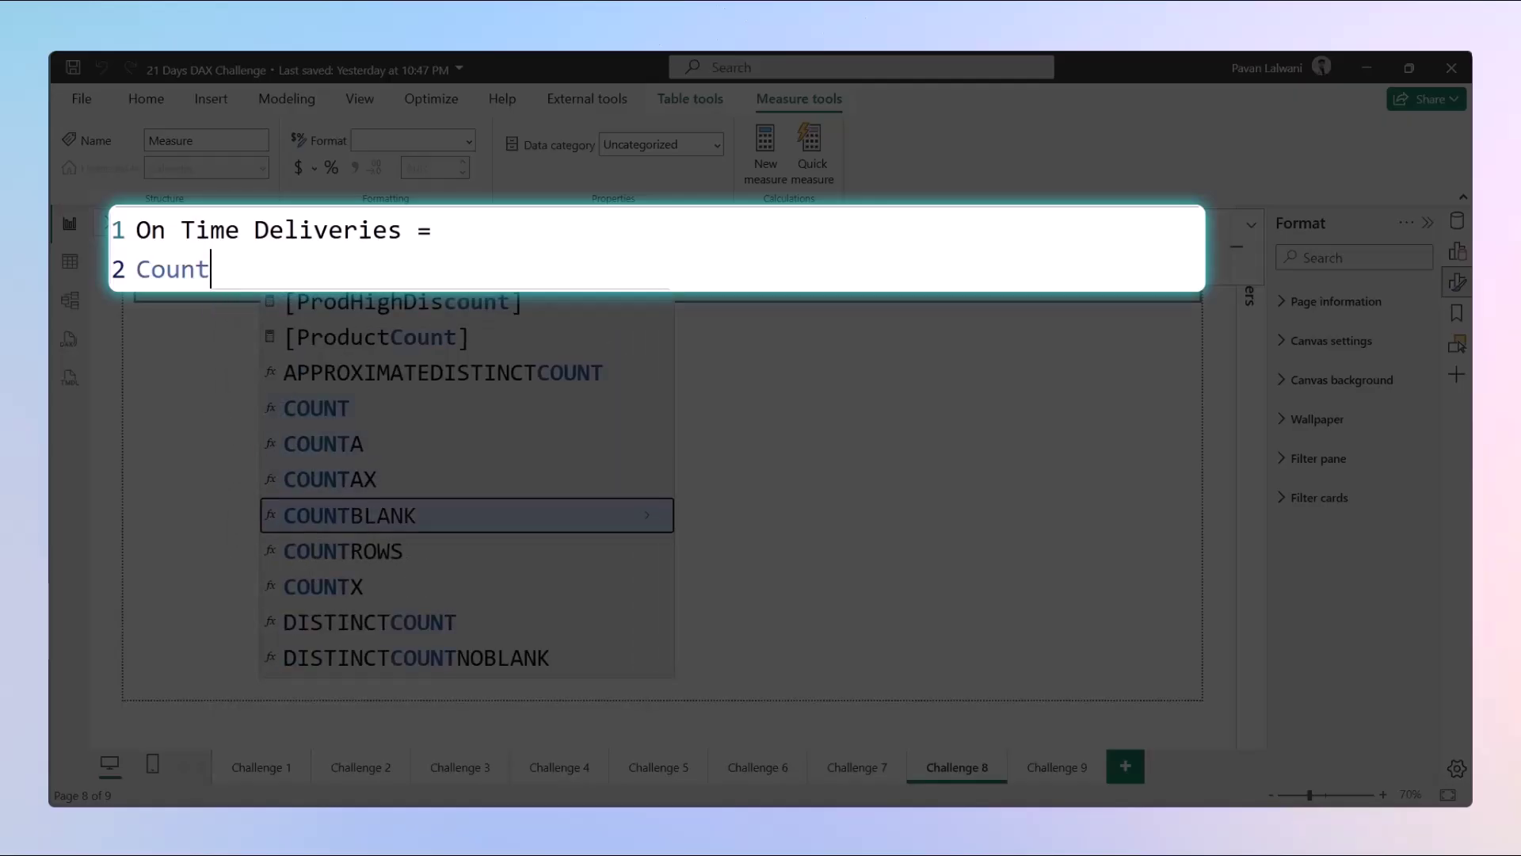
{"action": "key", "text": "Tab"}
{"action": "key", "text": "shift+Return"}
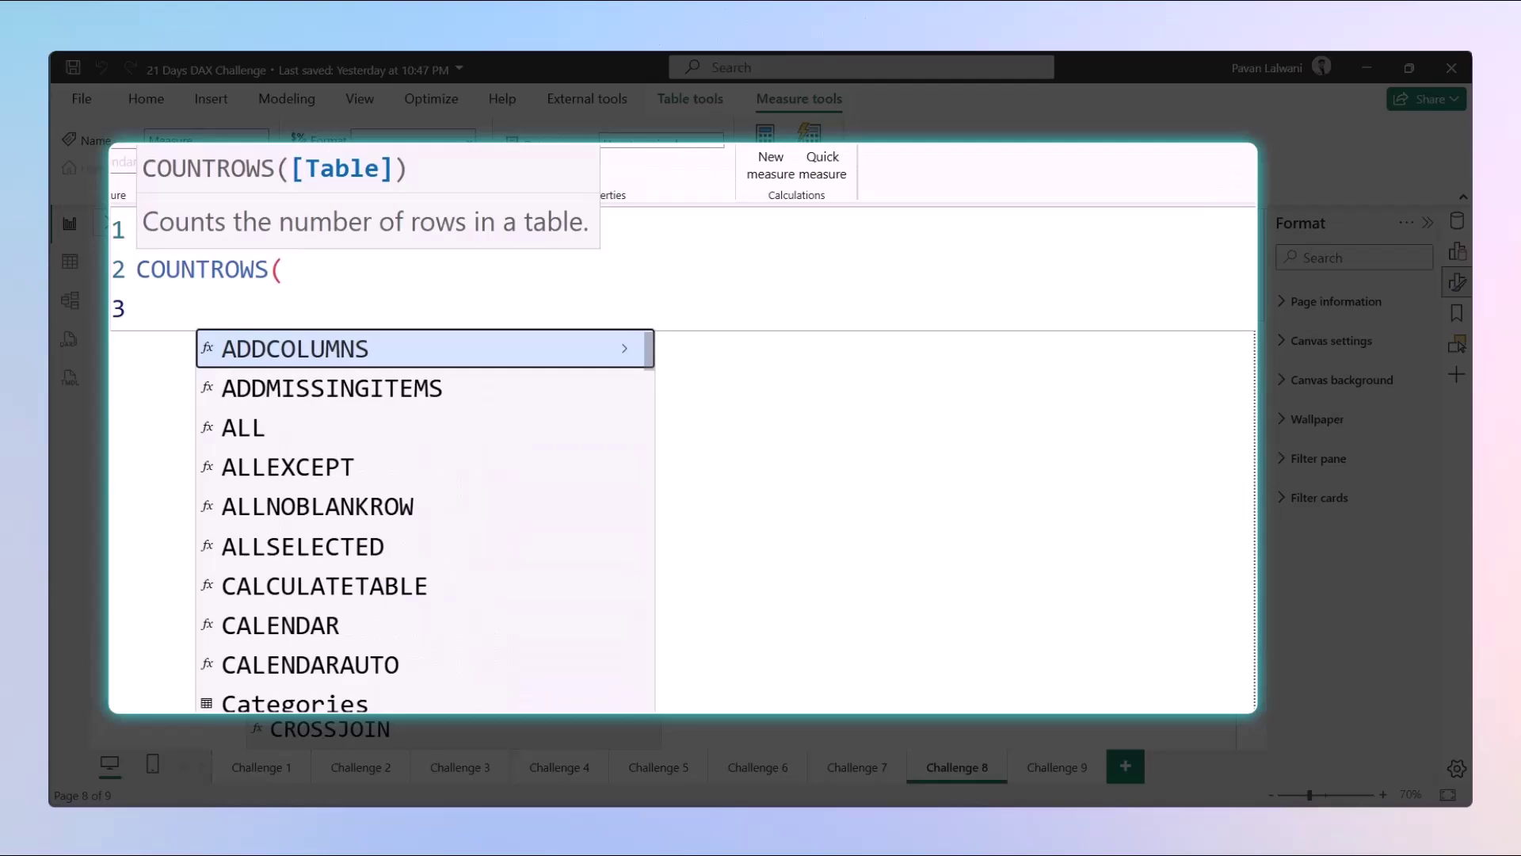
Add FILTER( Orders, NOT( inside COUNTROWS, correcting OrderDetails to Orders
{"action": "type", "text": "Filter"}
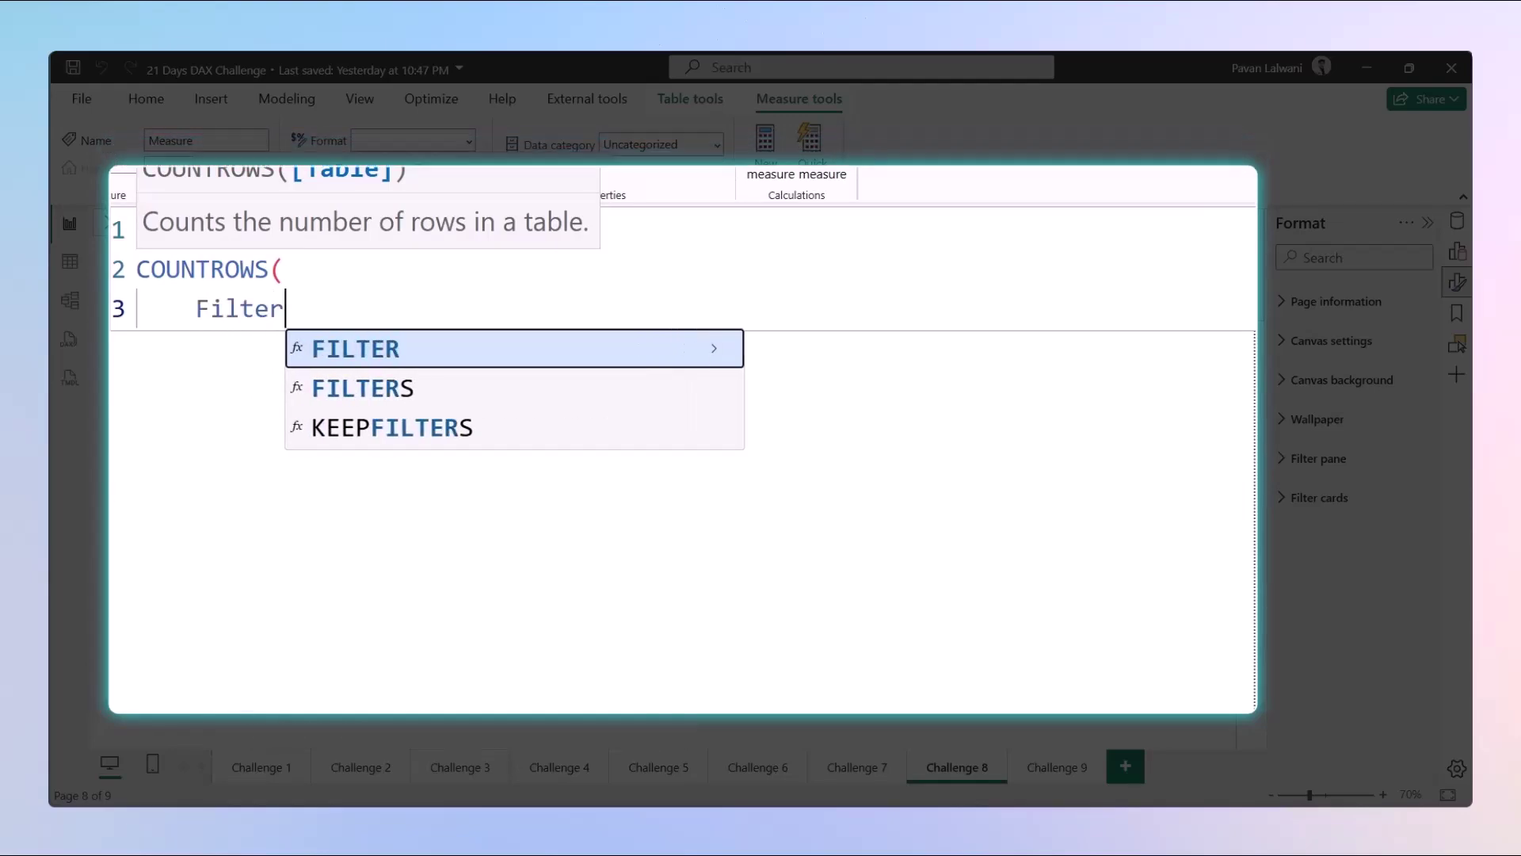
{"action": "key", "text": "Tab"}
{"action": "key", "text": "shift+Return"}
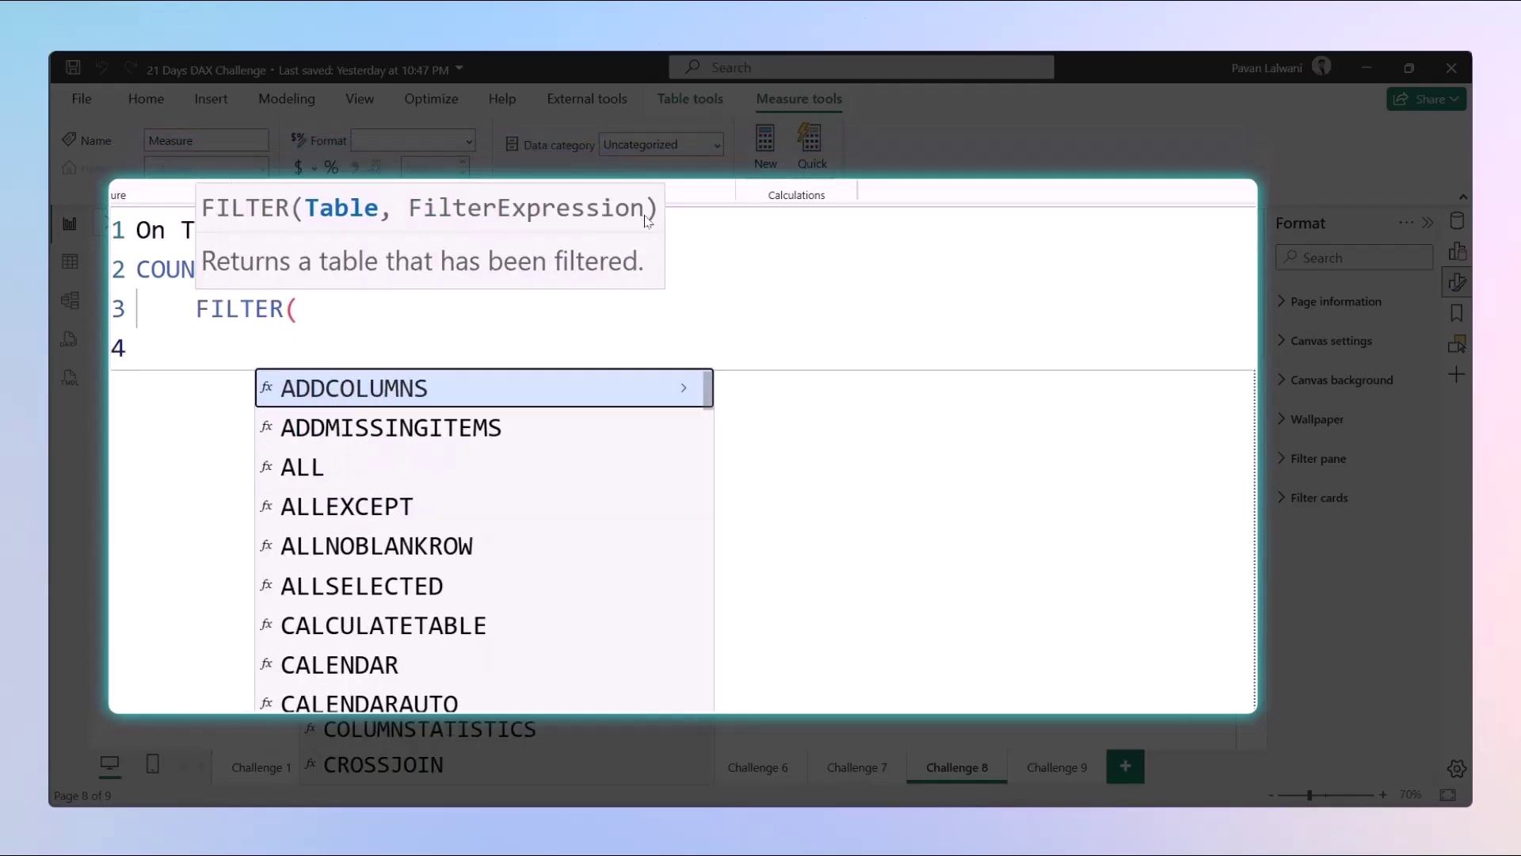
{"action": "type", "text": "Order"}
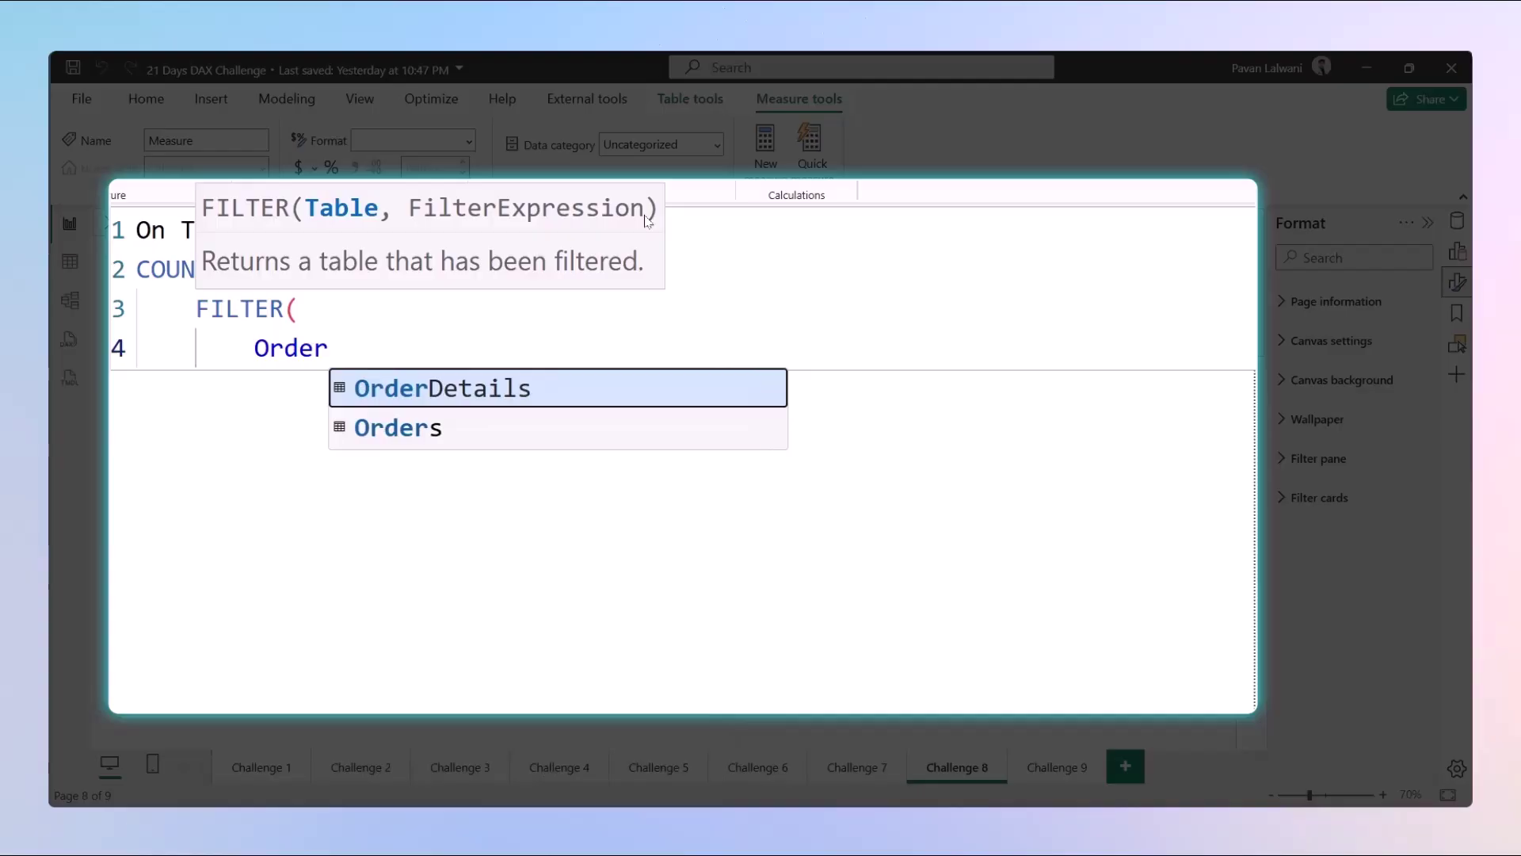
{"action": "key", "text": "Tab"}
{"action": "key", "text": "BackSpace"}
{"action": "key", "text": "BackSpace"}
{"action": "key", "text": "BackSpace"}
{"action": "key", "text": "BackSpace"}
{"action": "key", "text": "BackSpace"}
{"action": "key", "text": "BackSpace"}
{"action": "key", "text": "BackSpace"}
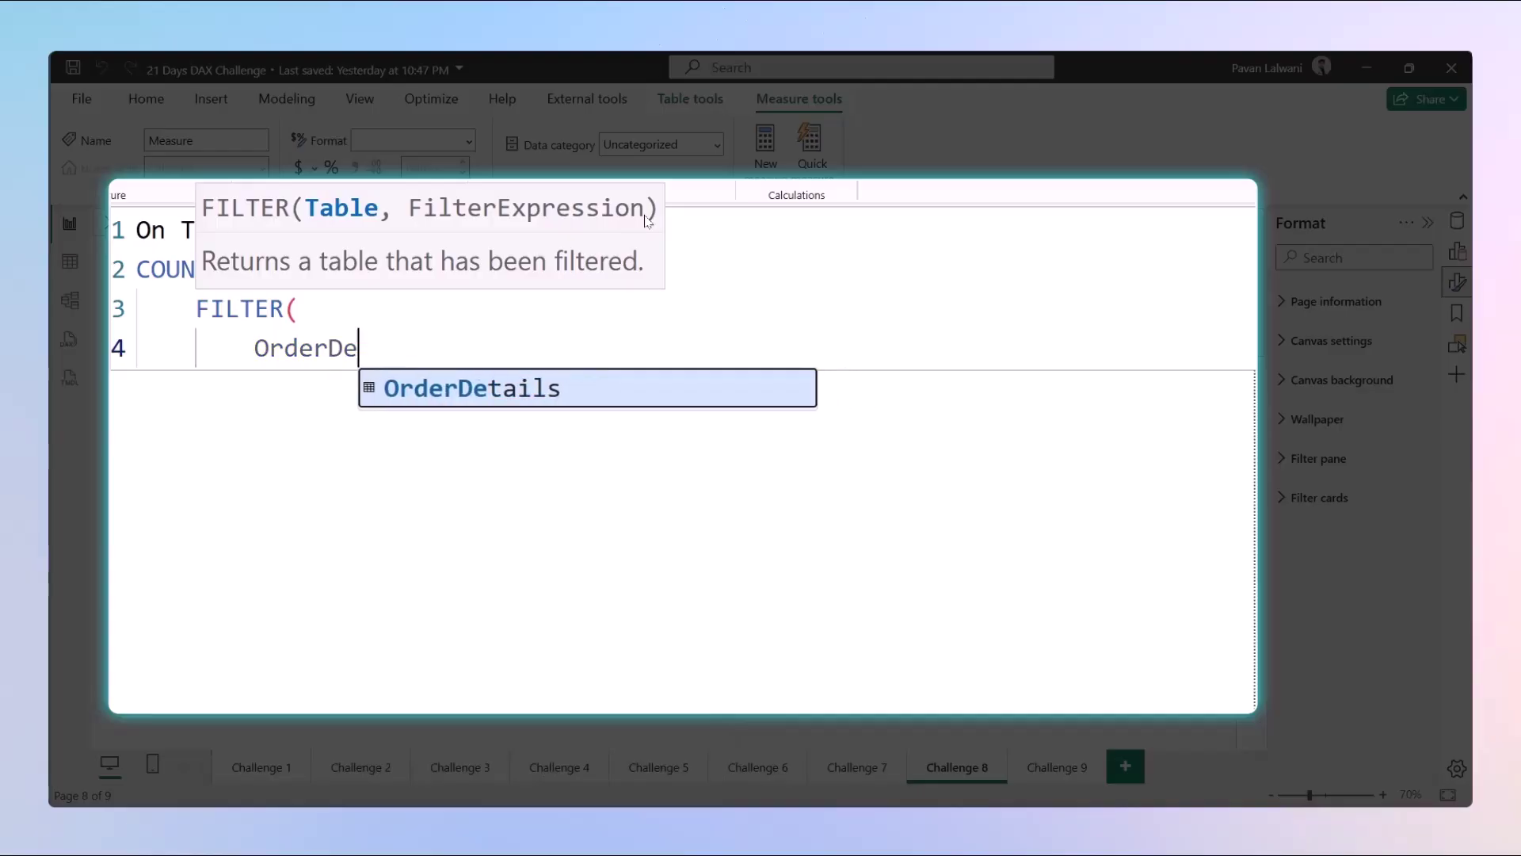
{"action": "key", "text": "Down"}
{"action": "key", "text": "Tab"}
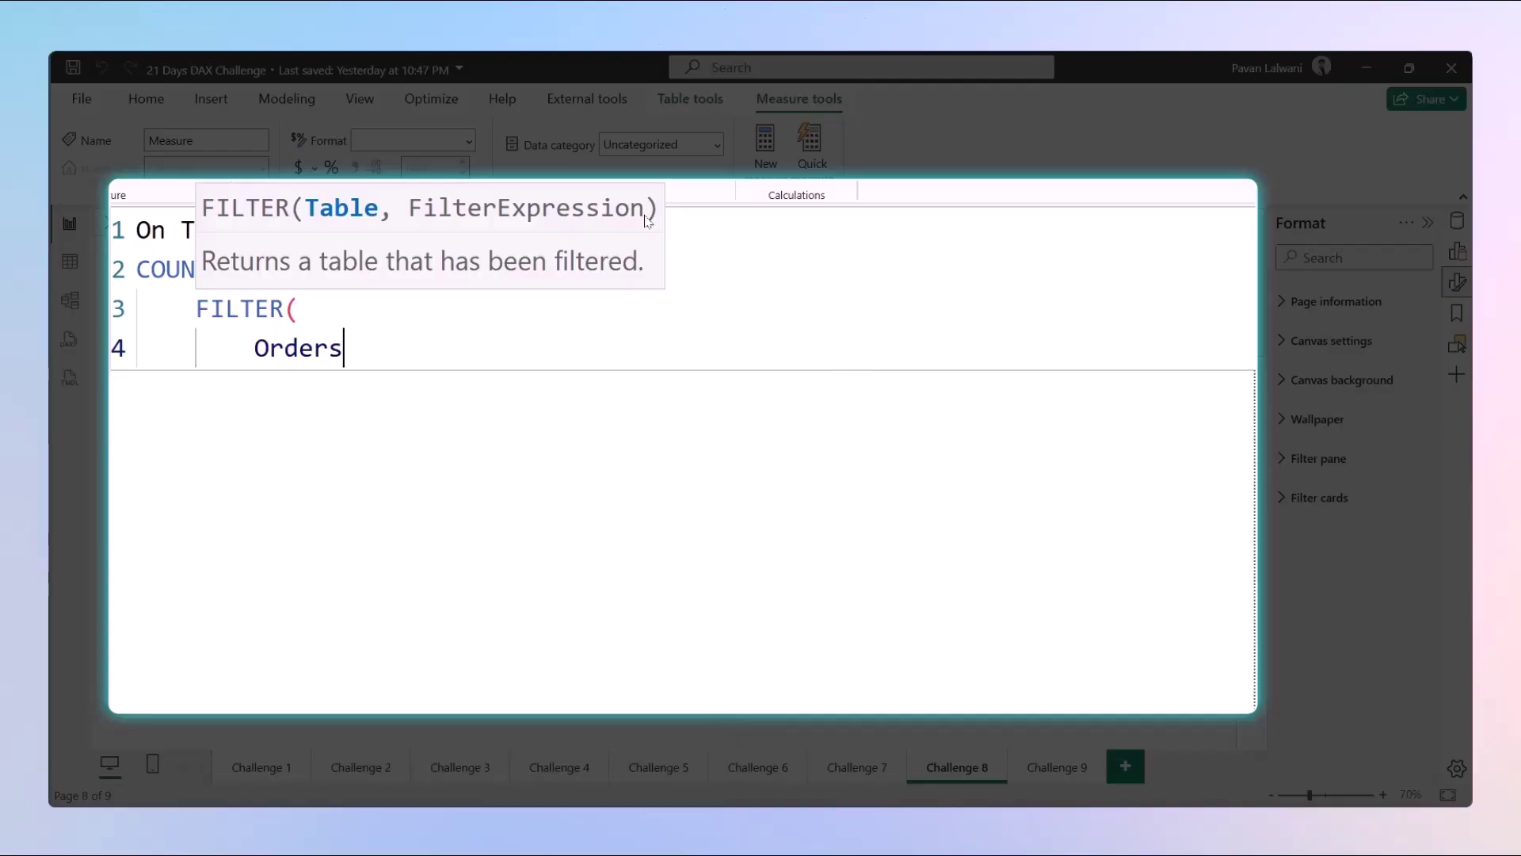
{"action": "type", "text": ","}
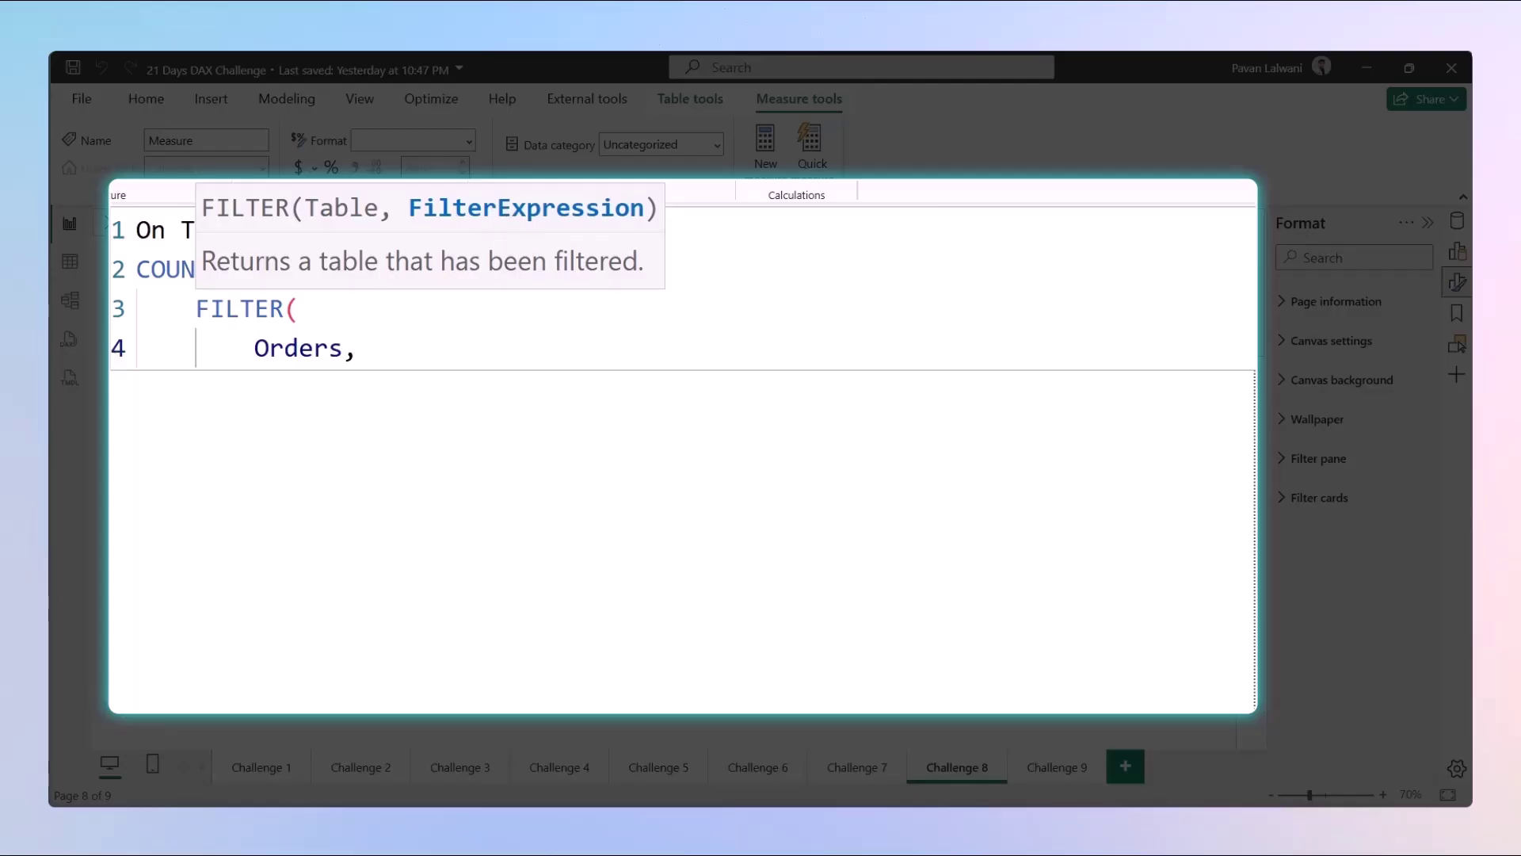
{"action": "type", "text": "NOT"}
{"action": "key", "text": "Escape"}
Complete the filter as (ISBLANK(Orders[ShippedDate])) && Orders[ShippedDate] = Orders[RequiredDate] and close the parentheses
{"action": "type", "text": "(ISBLANK("}
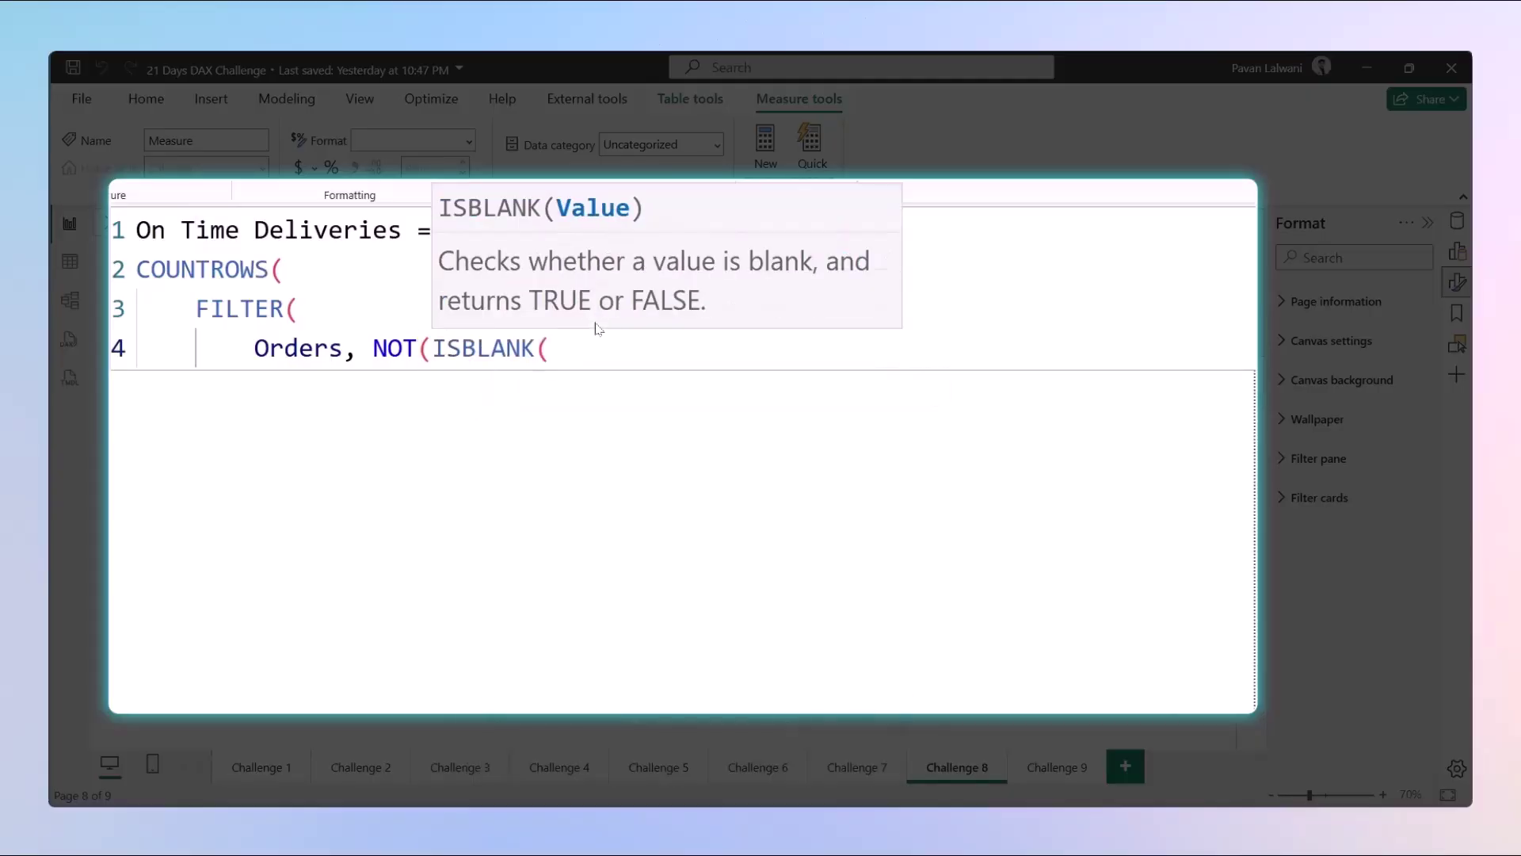
{"action": "type", "text": "Orders[Ship"}
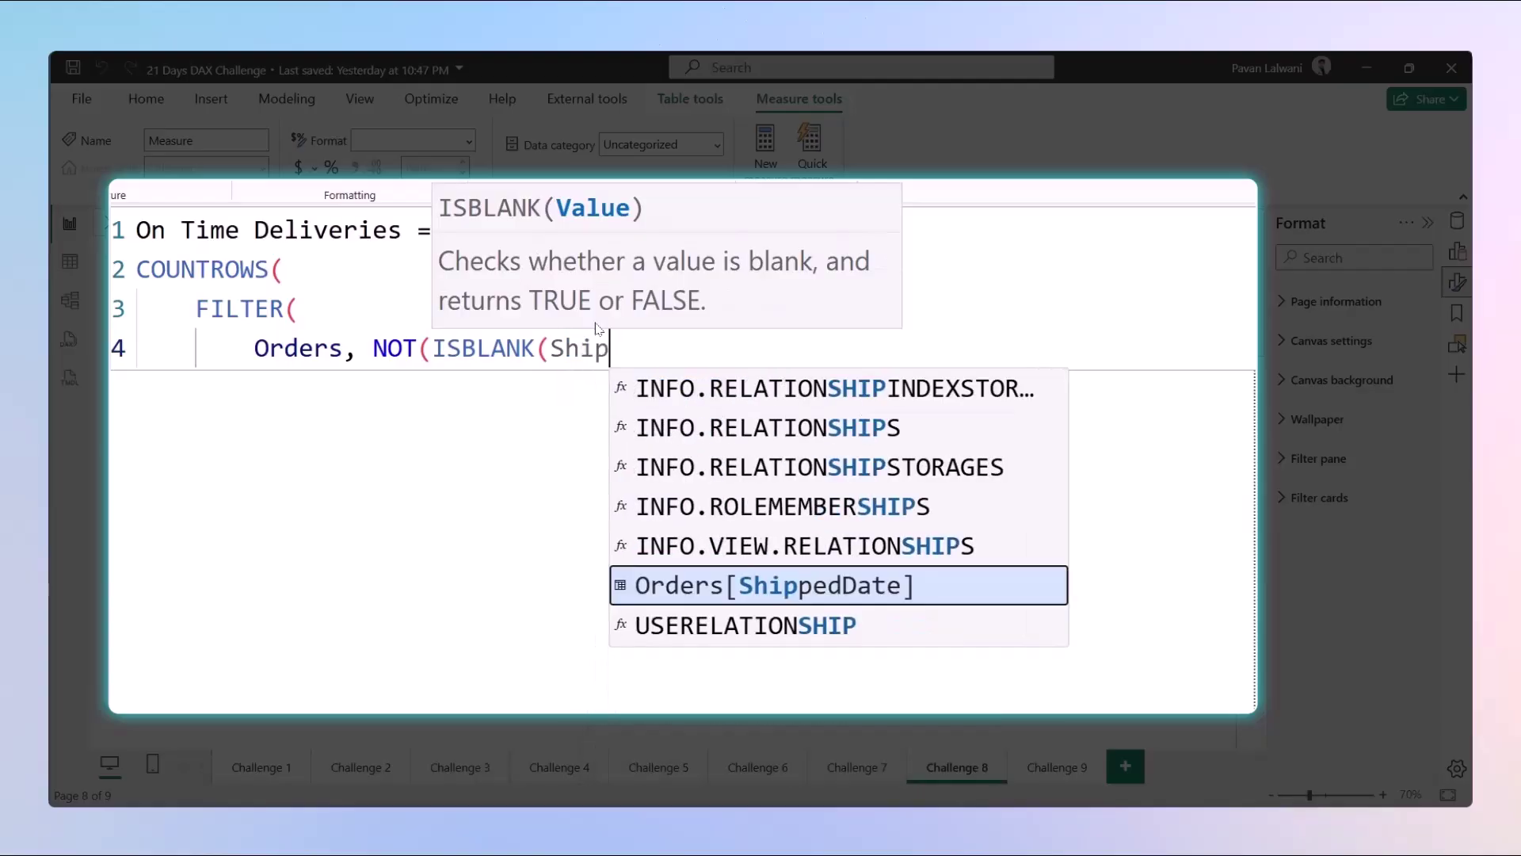
{"action": "key", "text": "Tab"}
{"action": "type", "text": ")"}
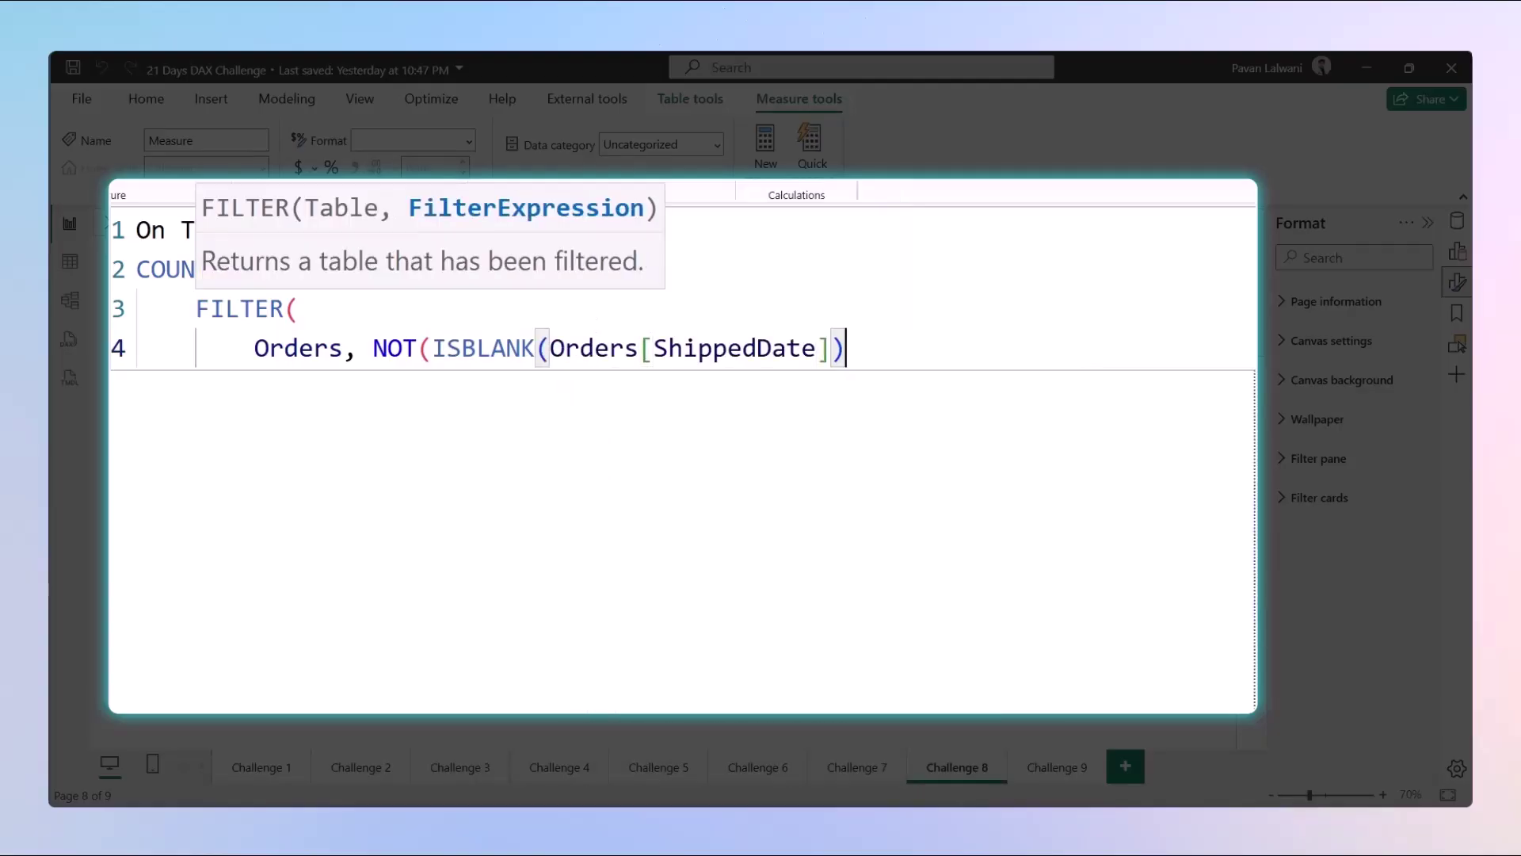
{"action": "type", "text": ")"}
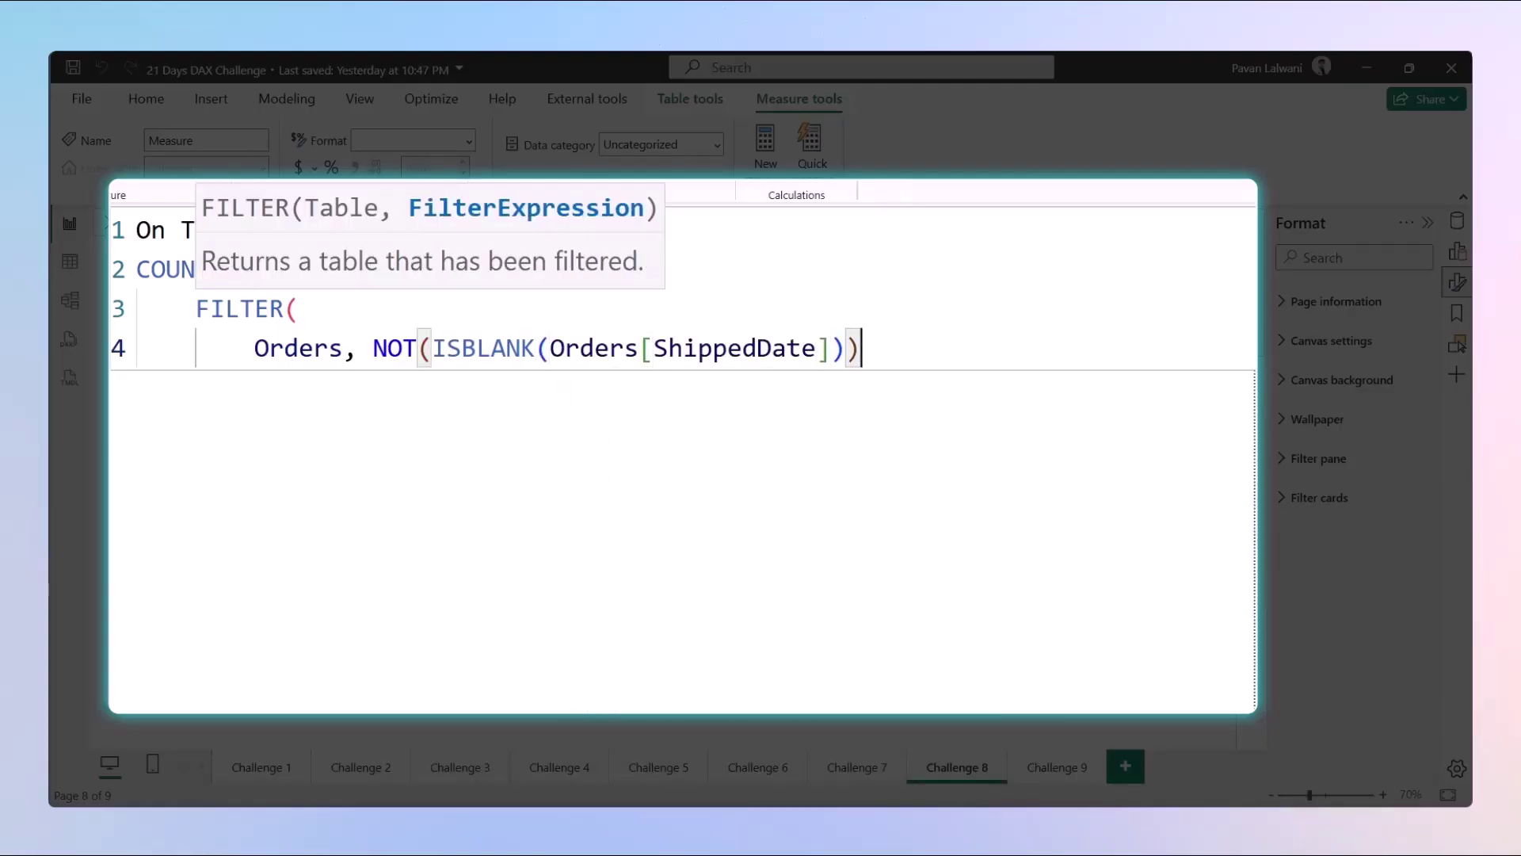
{"action": "type", "text": "&&"}
{"action": "key", "text": "shift+Return"}
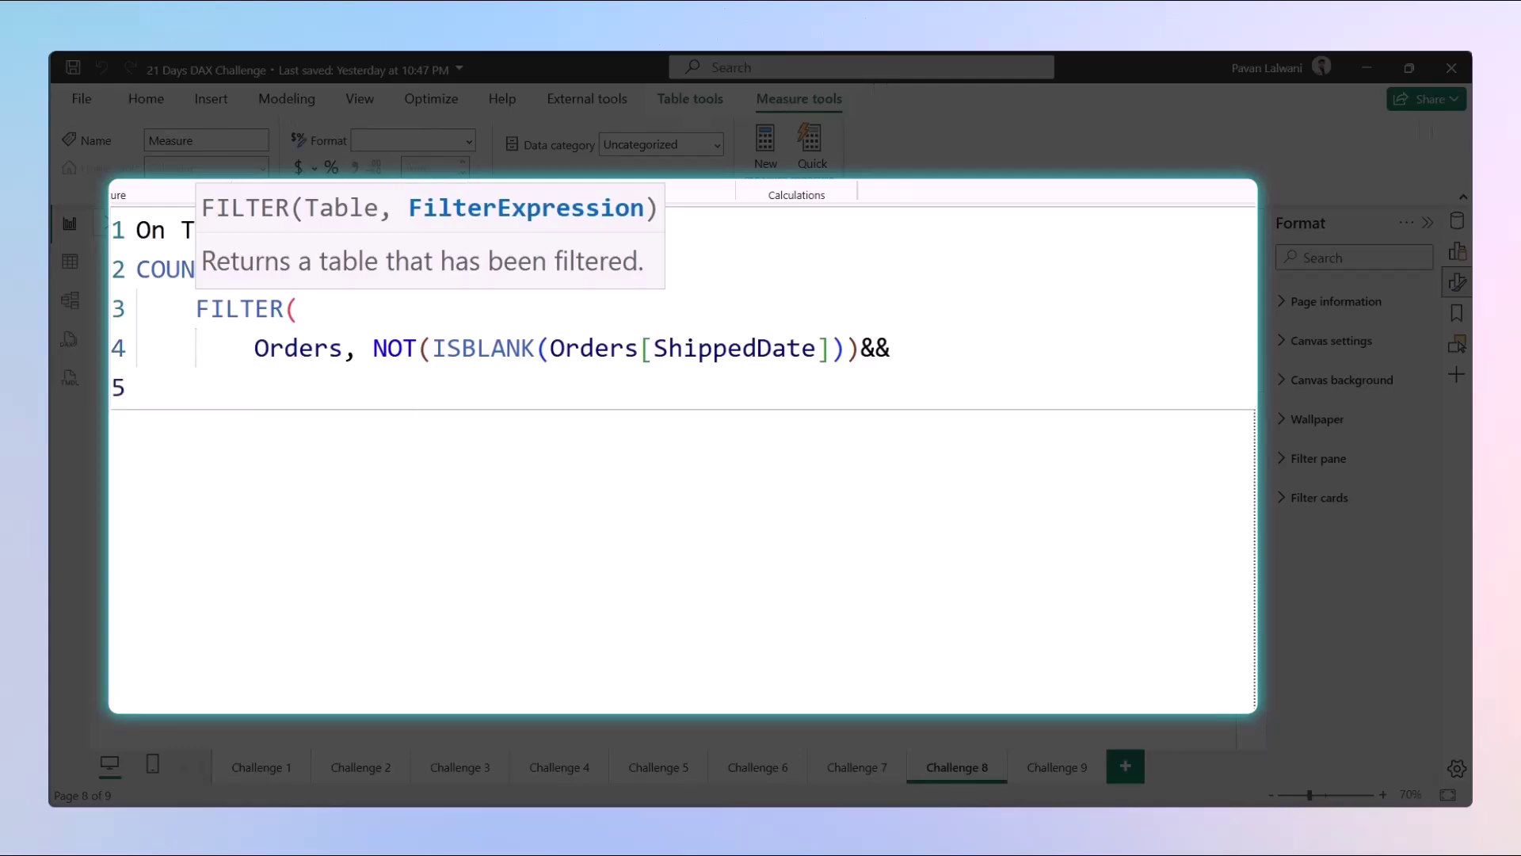
{"action": "type", "text": "ship"}
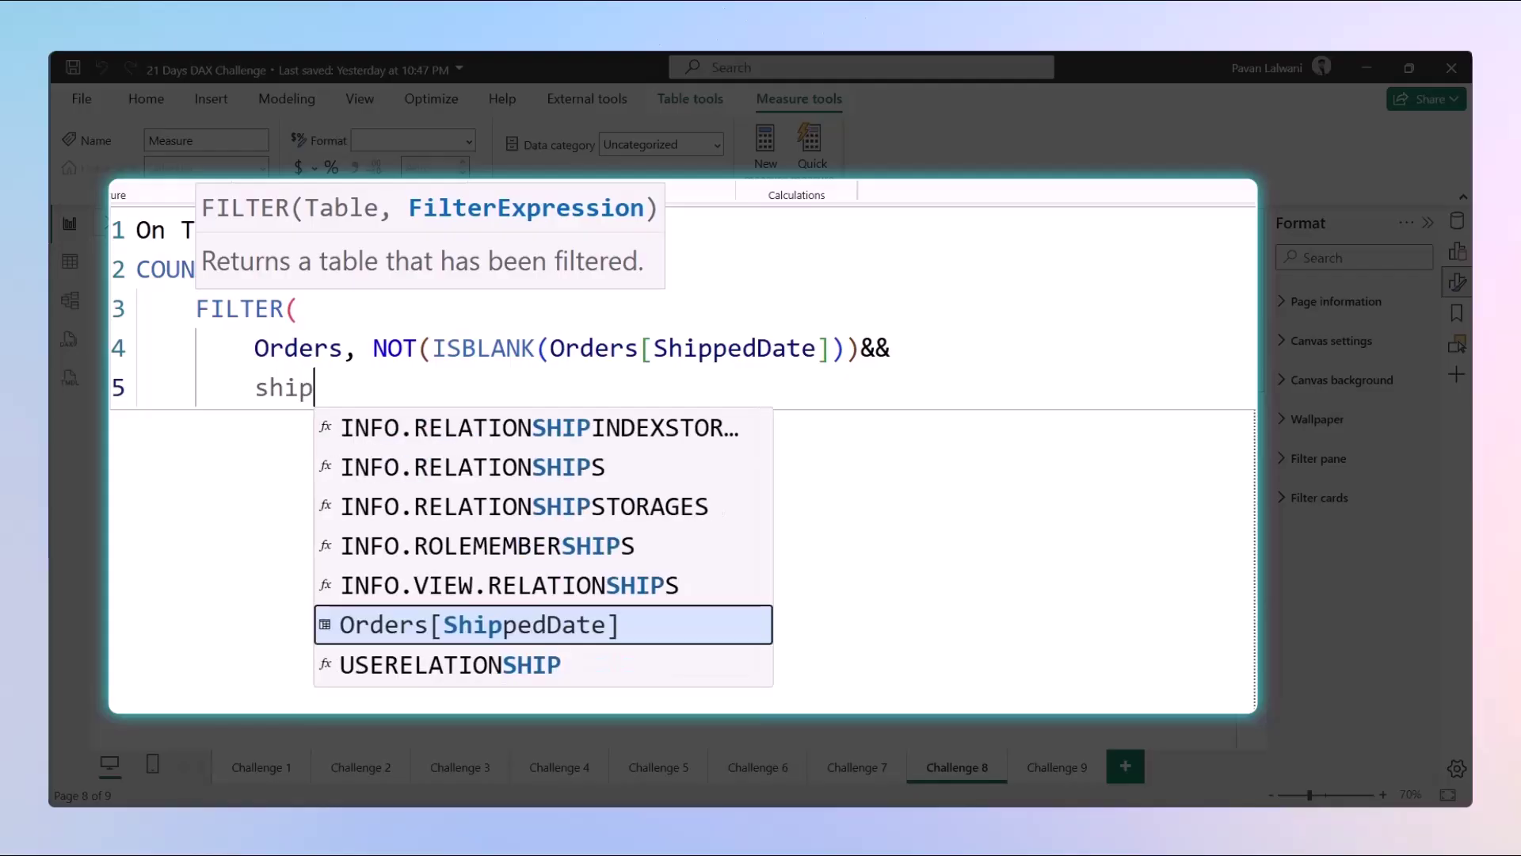
{"action": "key", "text": "Tab"}
{"action": "type", "text": "="}
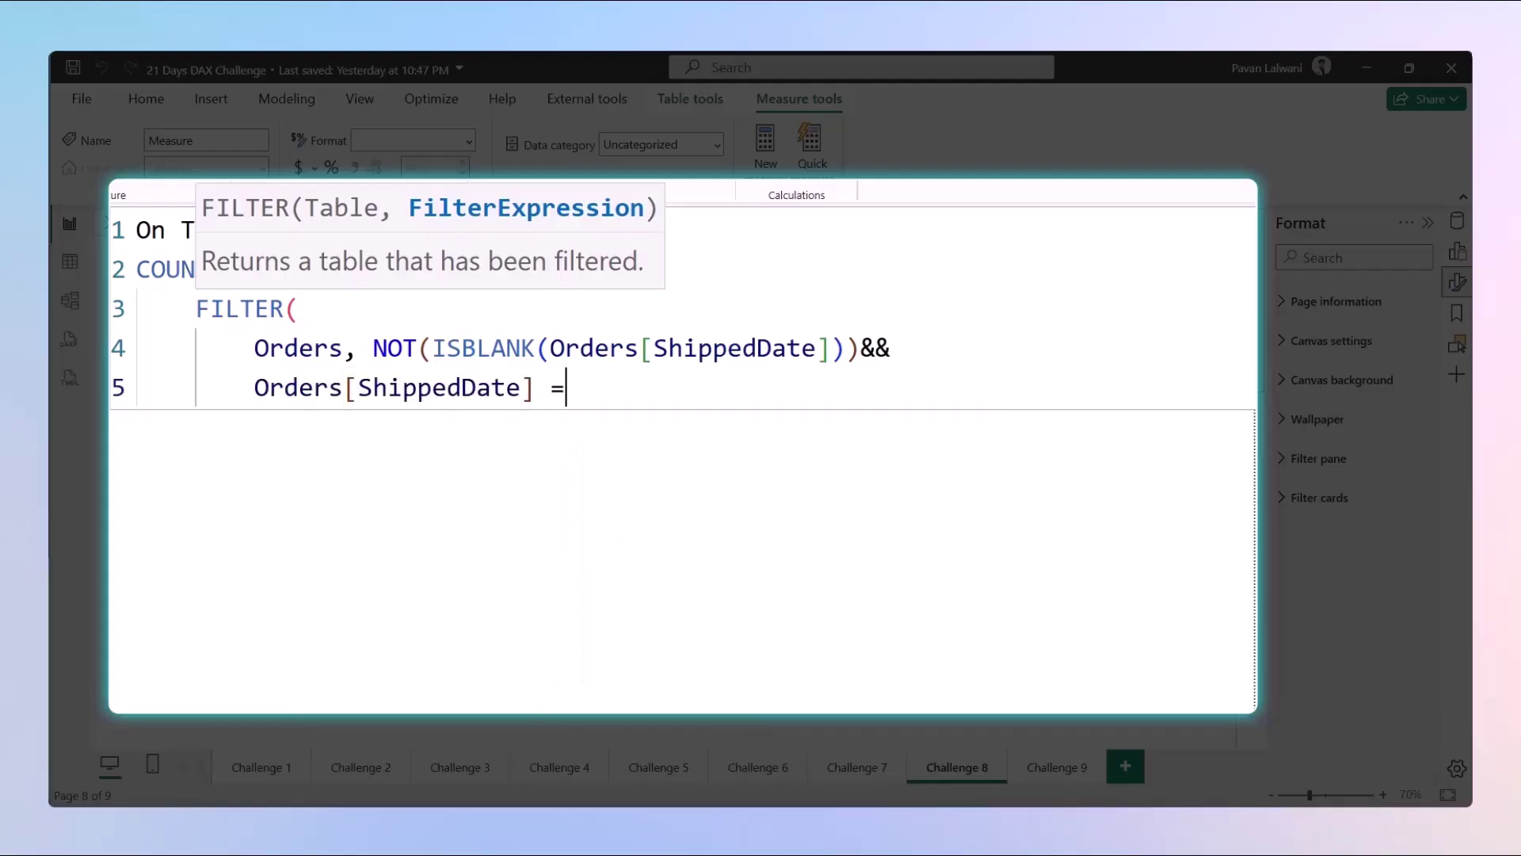
{"action": "type", "text": " Orders[Requi"}
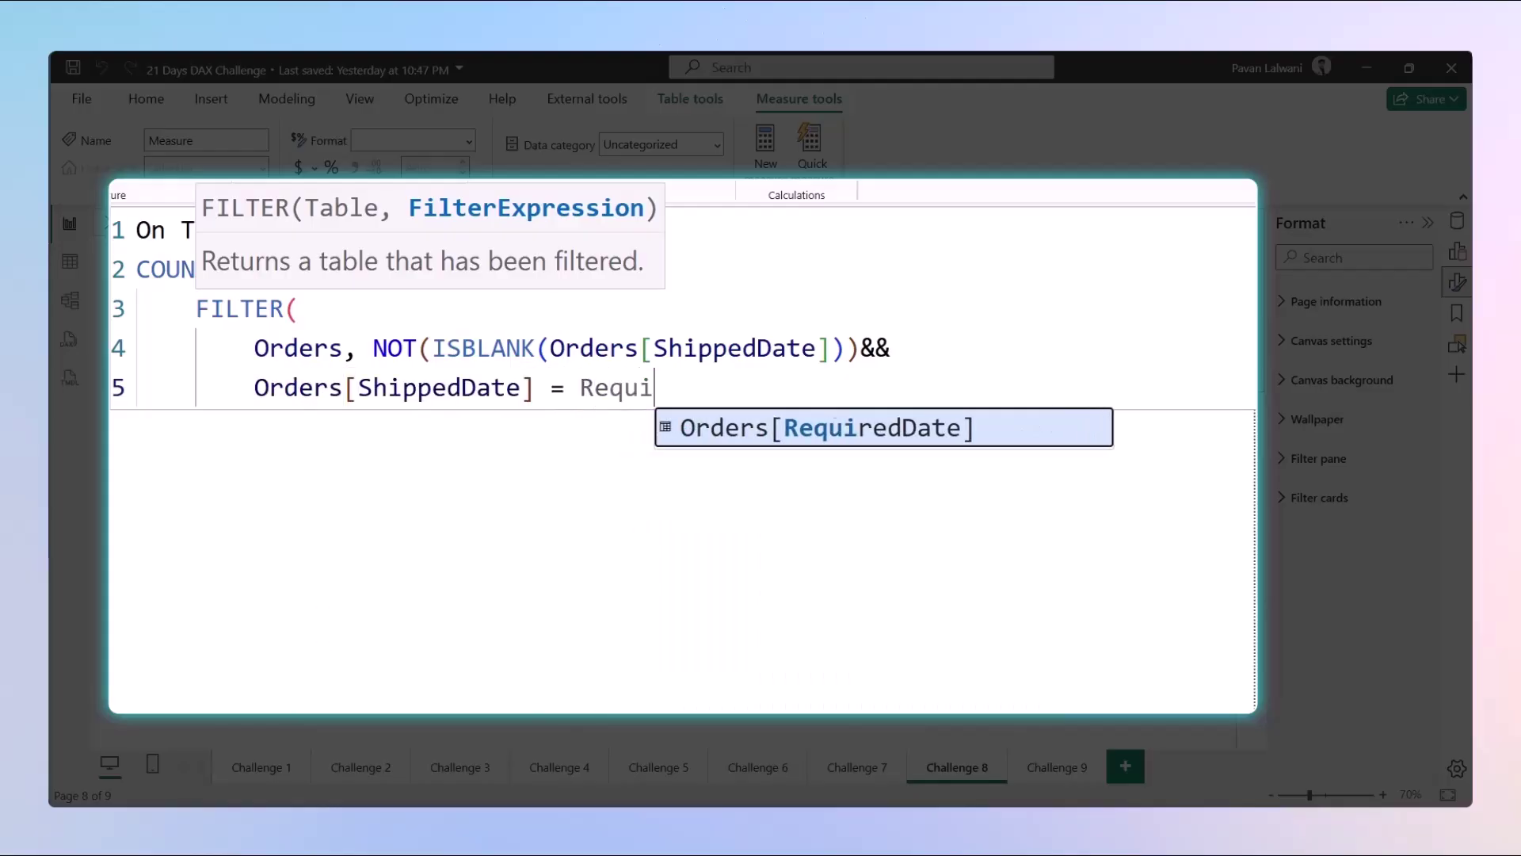
{"action": "key", "text": "Tab"}
{"action": "type", "text": ")"}
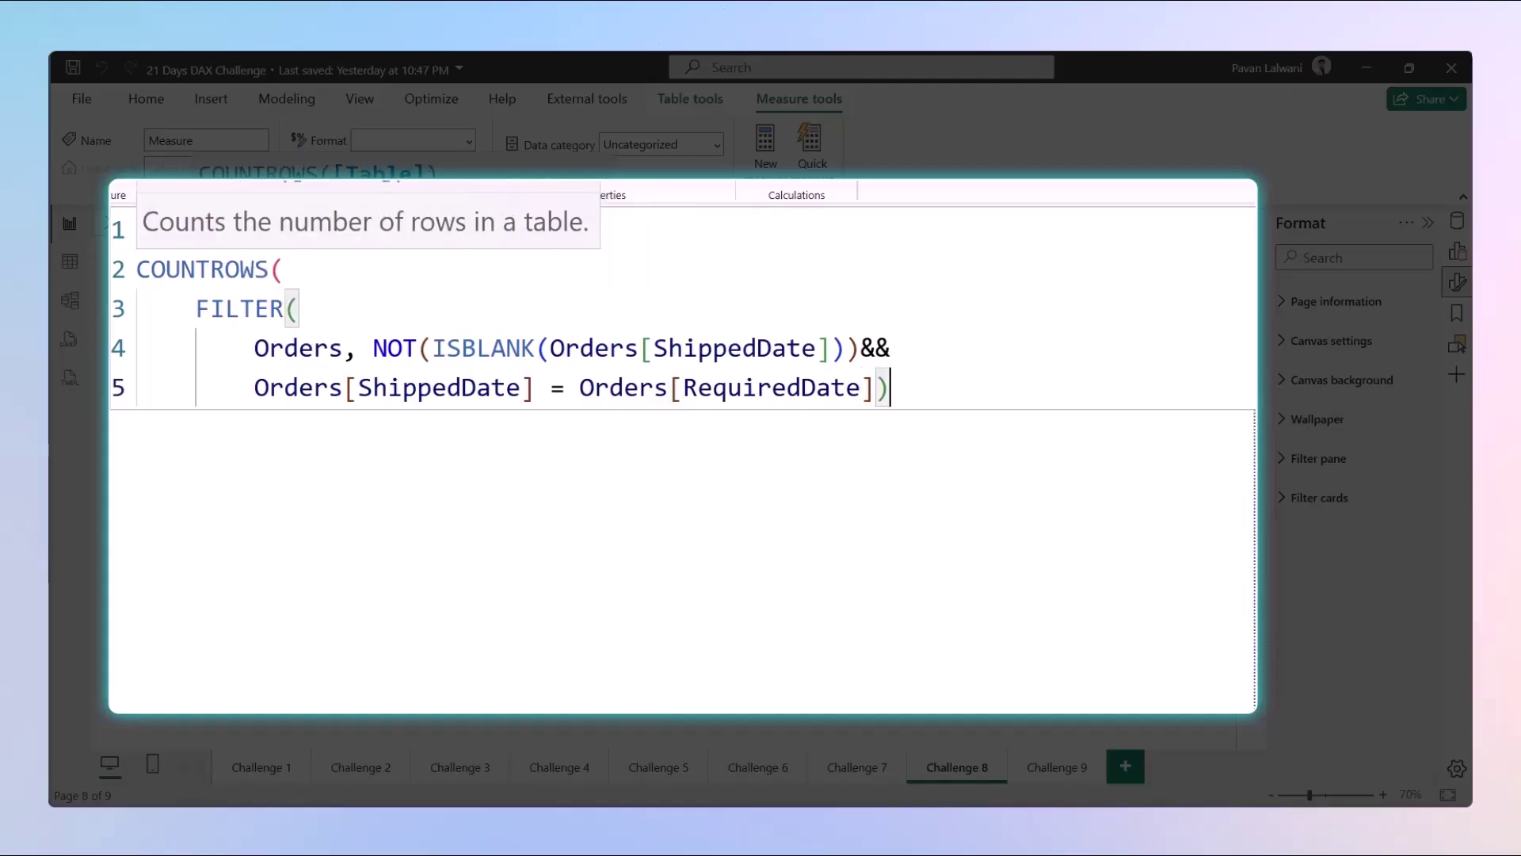
{"action": "type", "text": ")"}
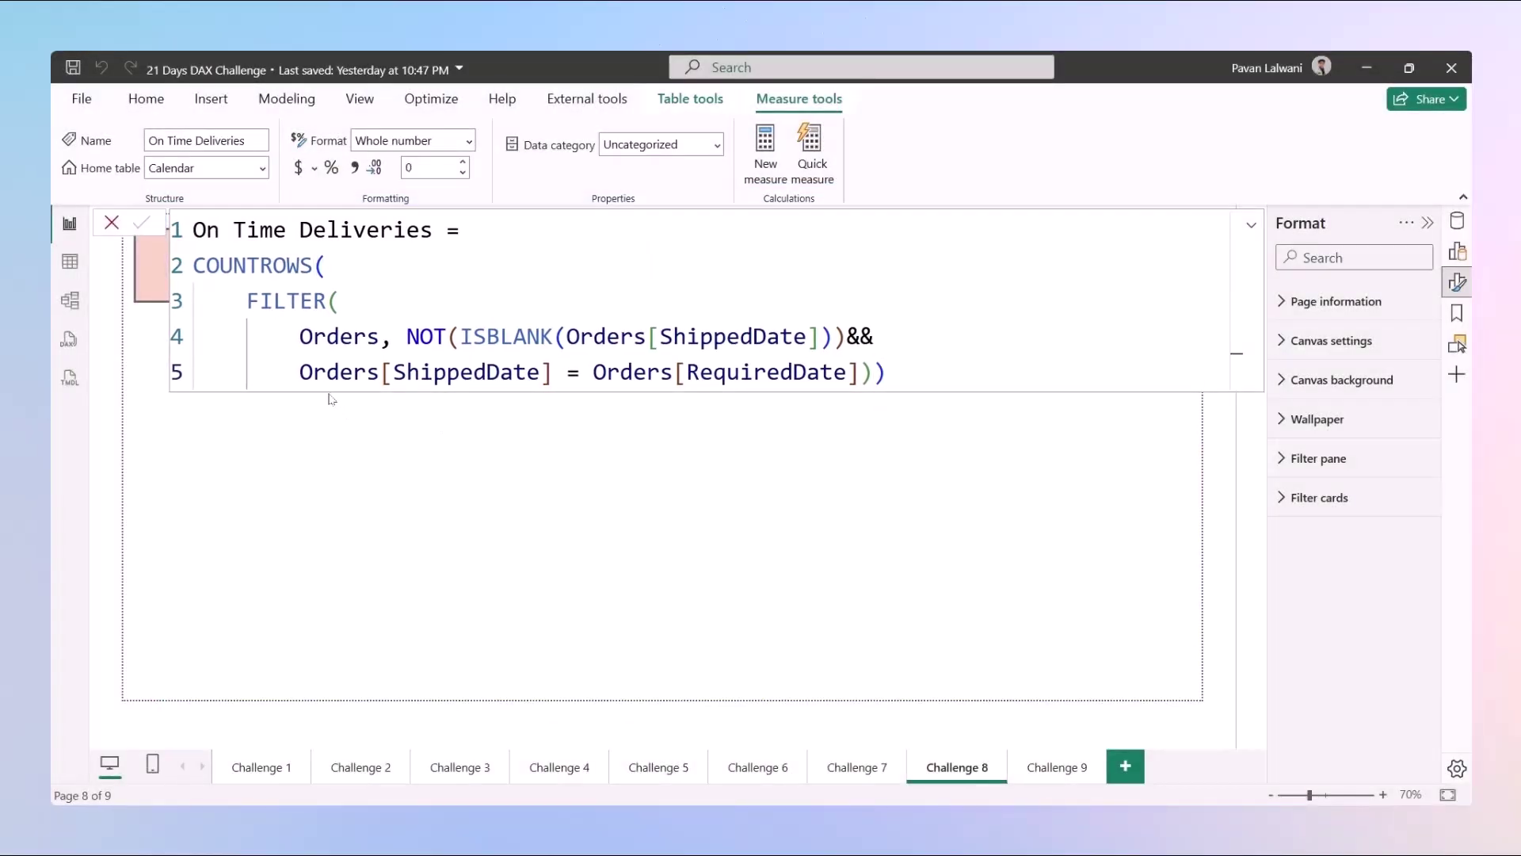
Commit the On Time Deliveries measure and place it on the page as a card
{"action": "left_click", "coordinate": [1457, 220]}
{"action": "key", "text": "Return"}
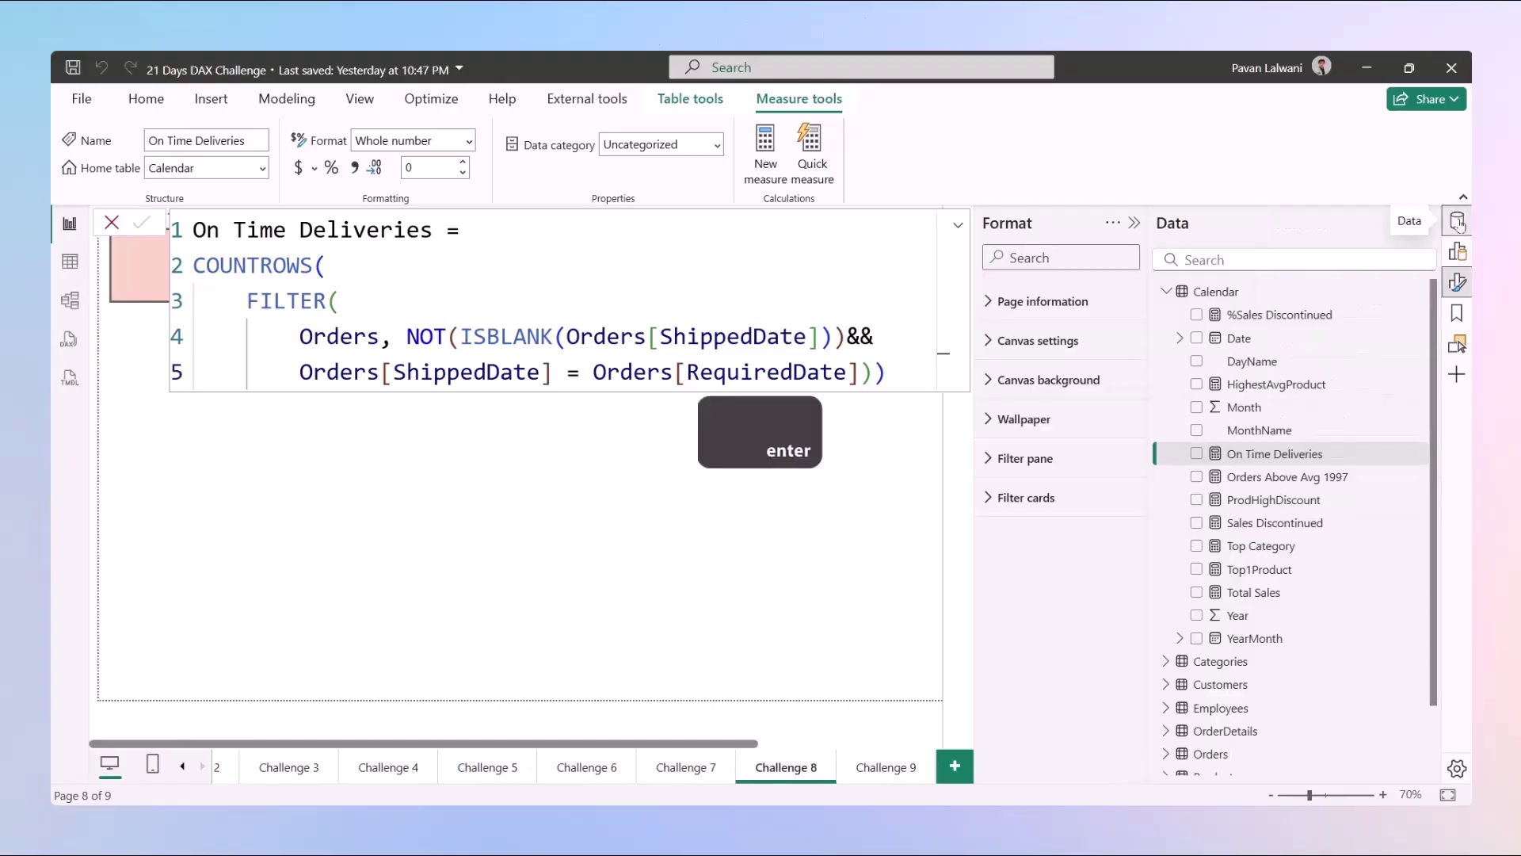
{"action": "left_click_drag", "start_coordinate": [1268, 453], "coordinate": [1203, 453]}
{"action": "left_click_drag", "start_coordinate": [228, 576], "coordinate": [222, 578]}
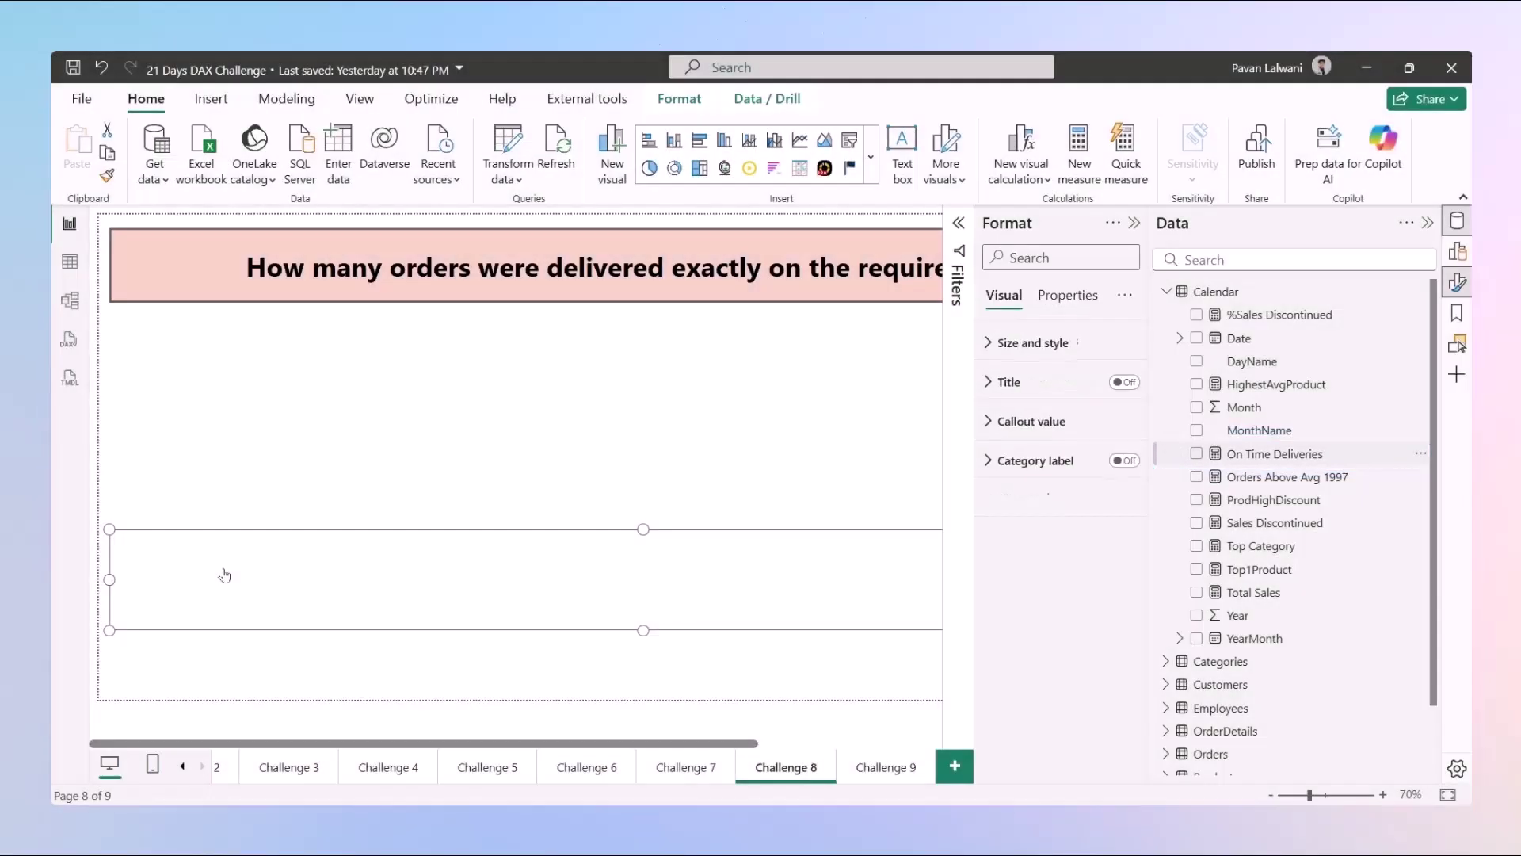
Narrow the 18 card and move it toward the left side of the page
{"action": "left_click_drag", "start_coordinate": [111, 529], "coordinate": [695, 529]}
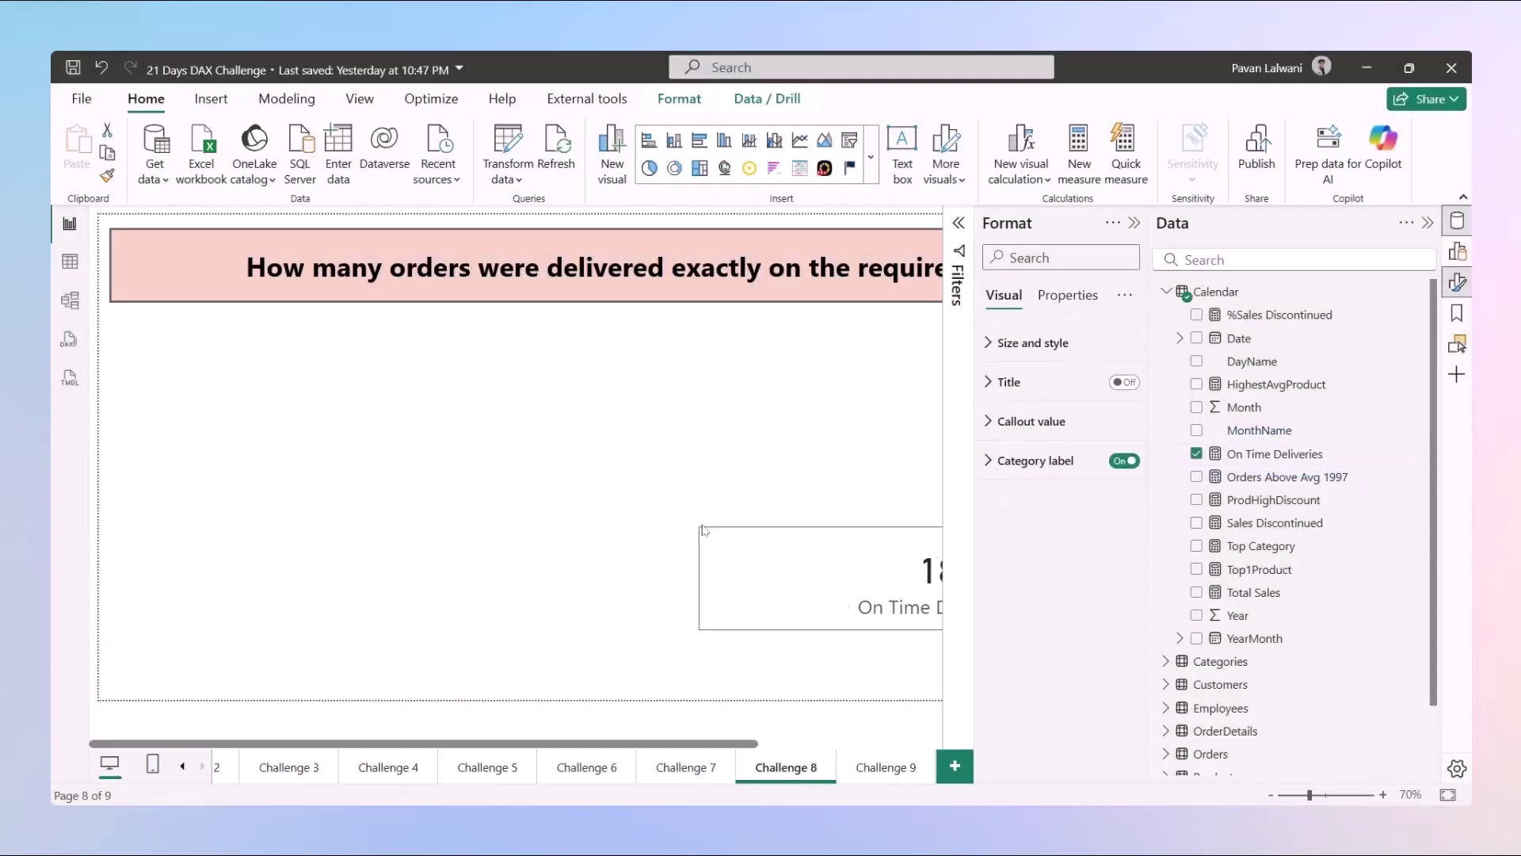
{"action": "left_click_drag", "start_coordinate": [793, 571], "coordinate": [349, 570]}
{"action": "left_click", "coordinate": [736, 537]}
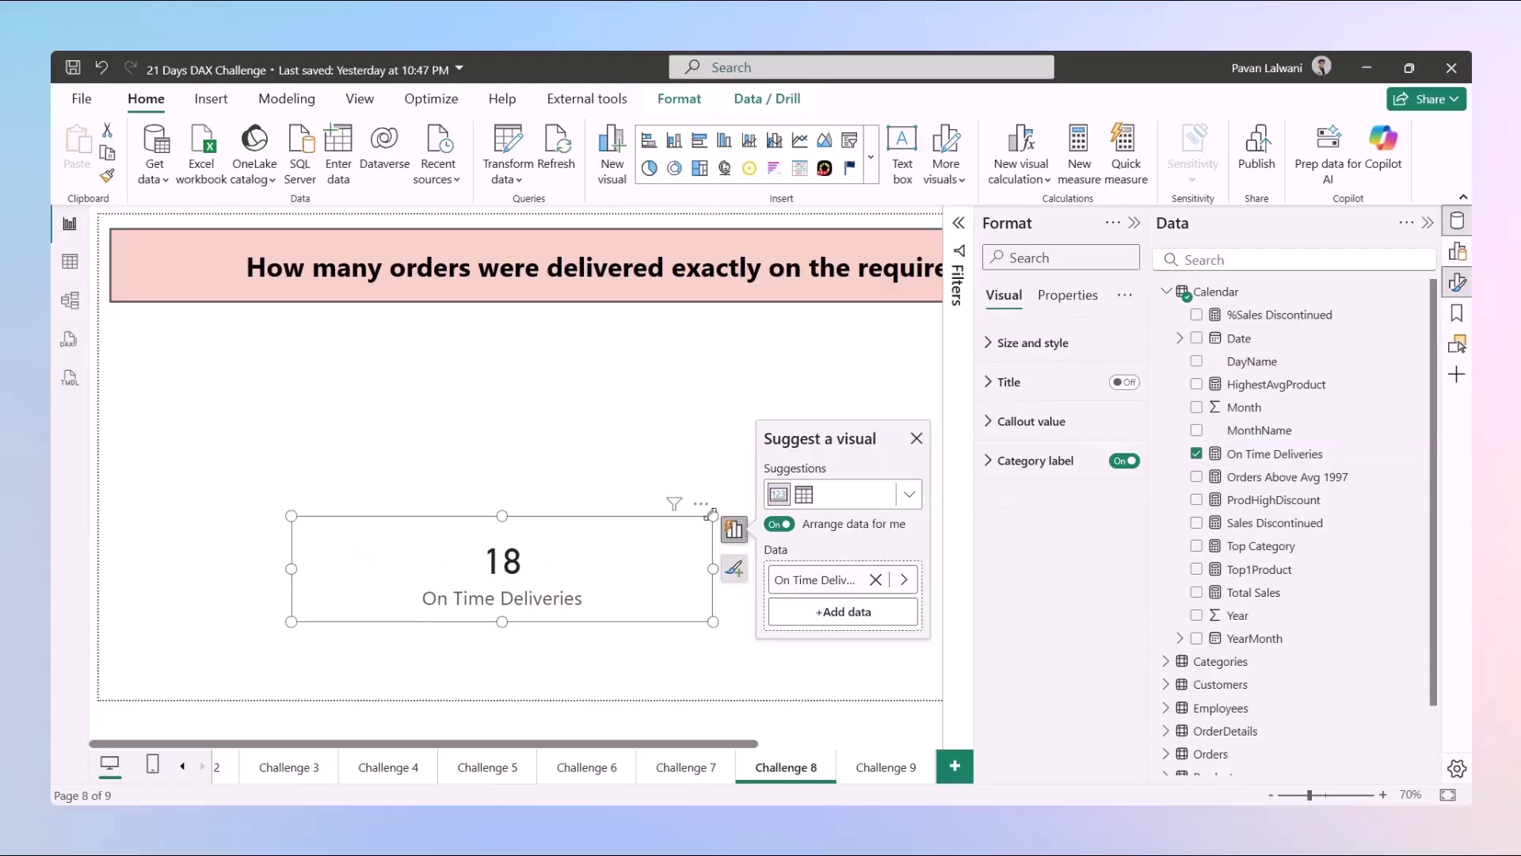
{"action": "left_click_drag", "start_coordinate": [713, 516], "coordinate": [519, 516]}
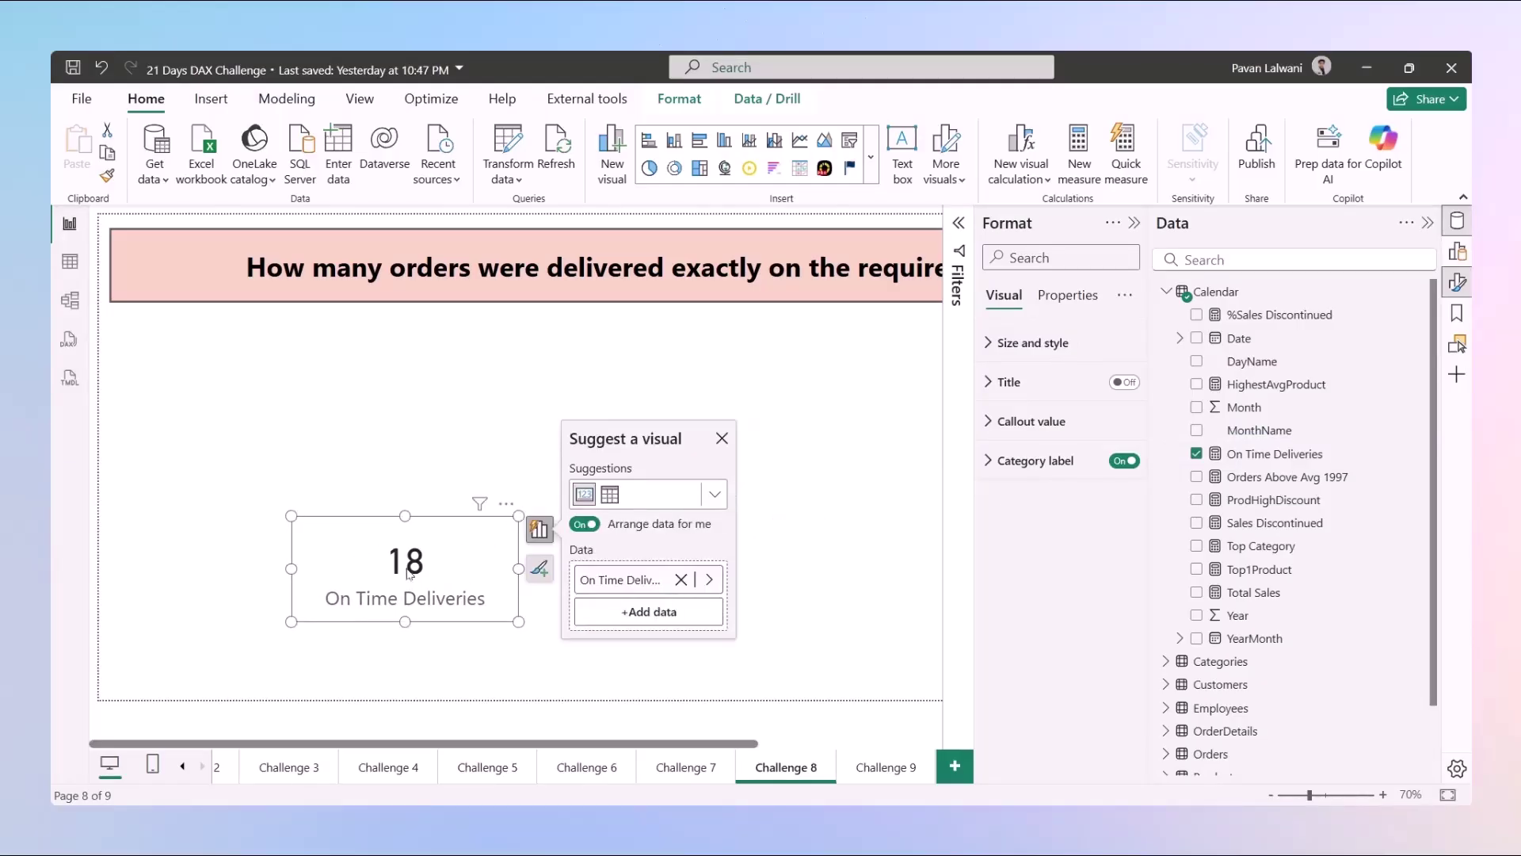
{"action": "left_click_drag", "start_coordinate": [407, 572], "coordinate": [245, 502]}
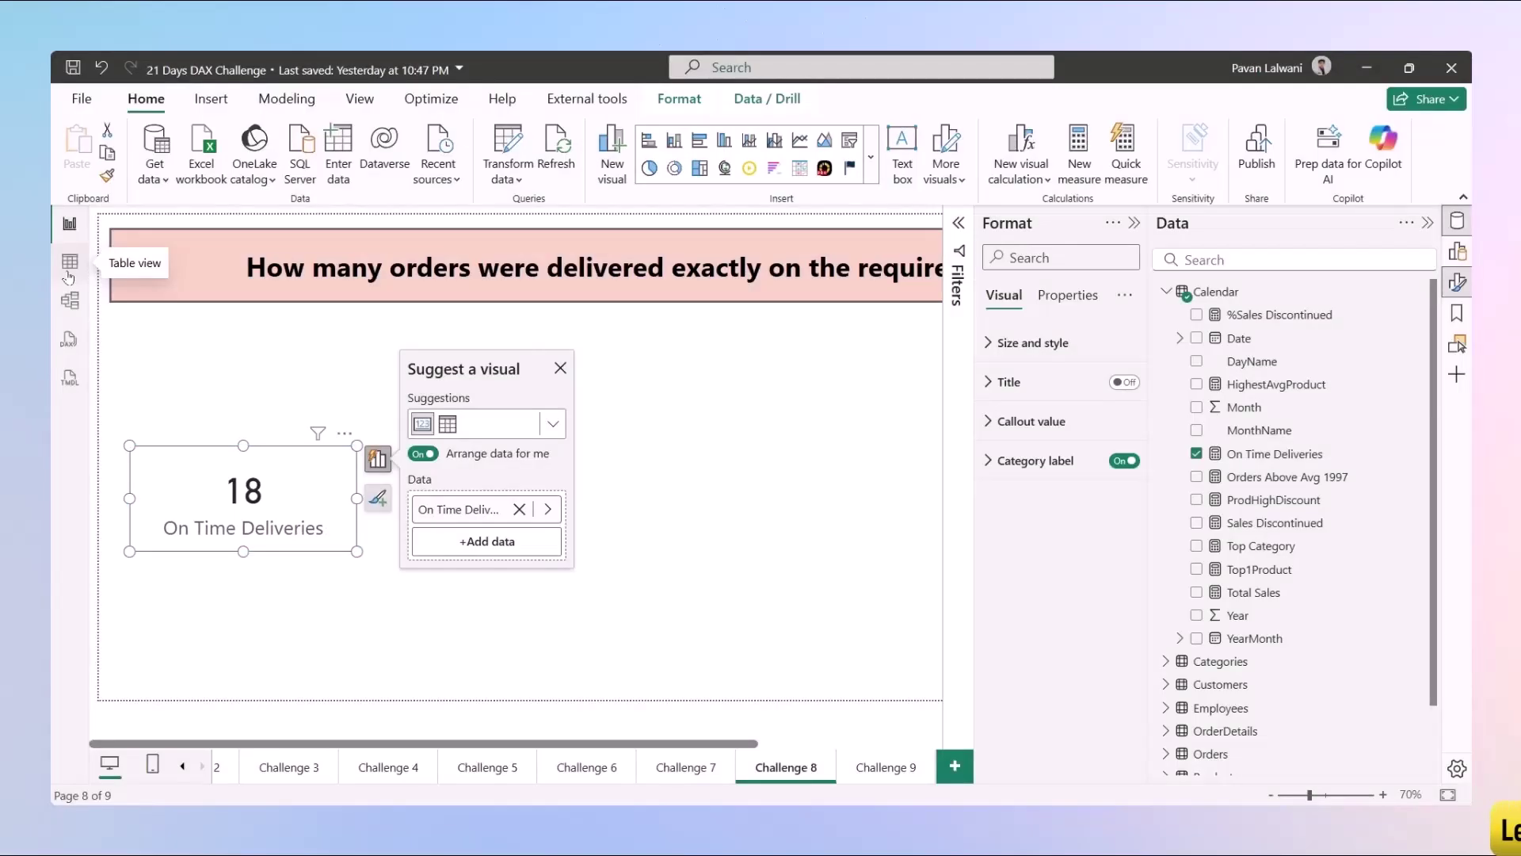
{"action": "left_click", "coordinate": [70, 262]}
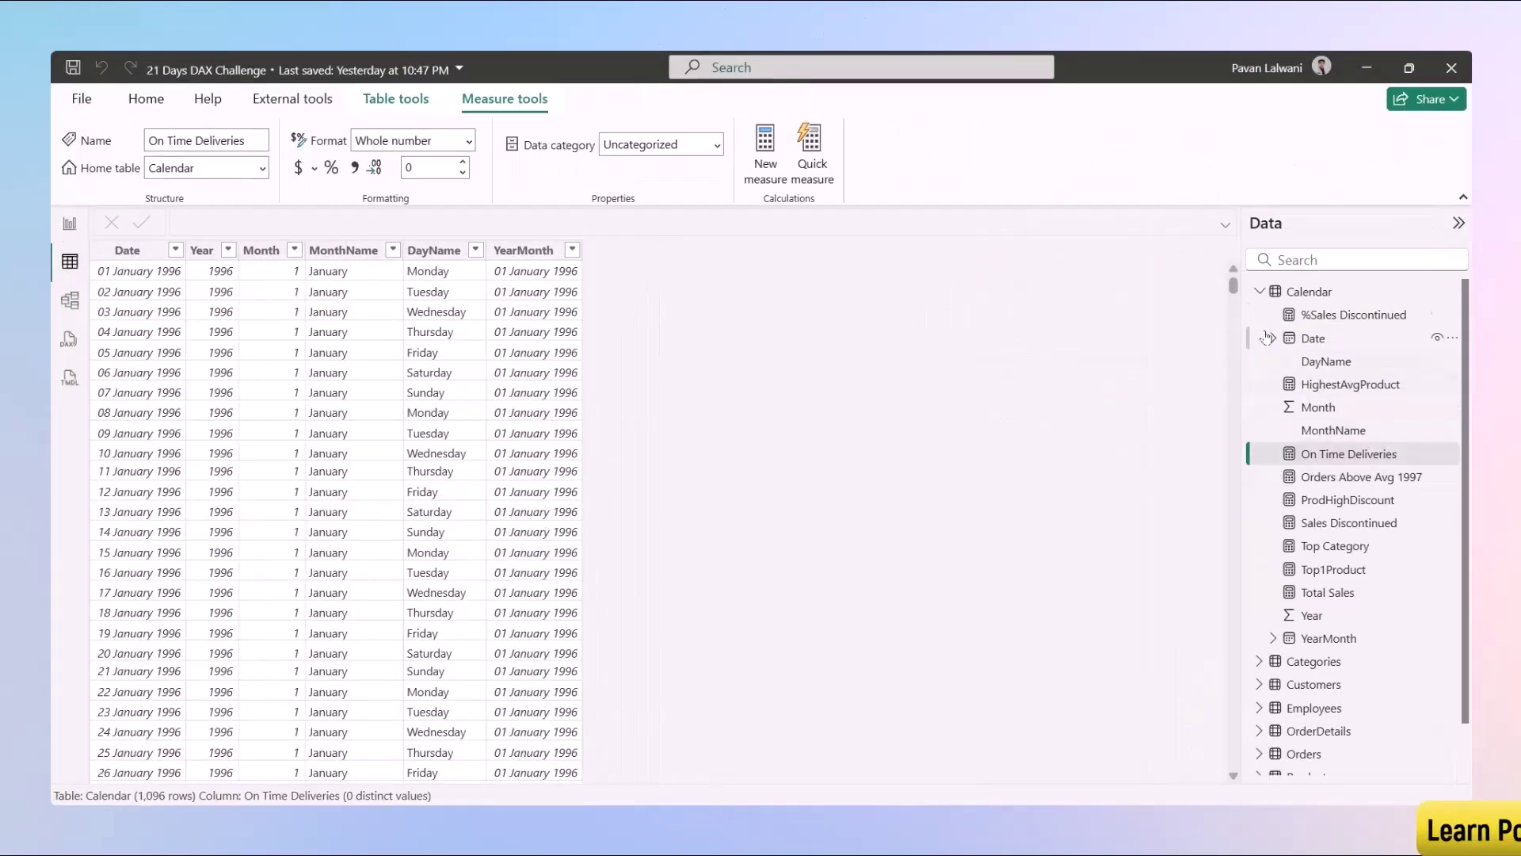
{"action": "left_click", "coordinate": [1259, 292]}
{"action": "left_click", "coordinate": [1299, 407]}
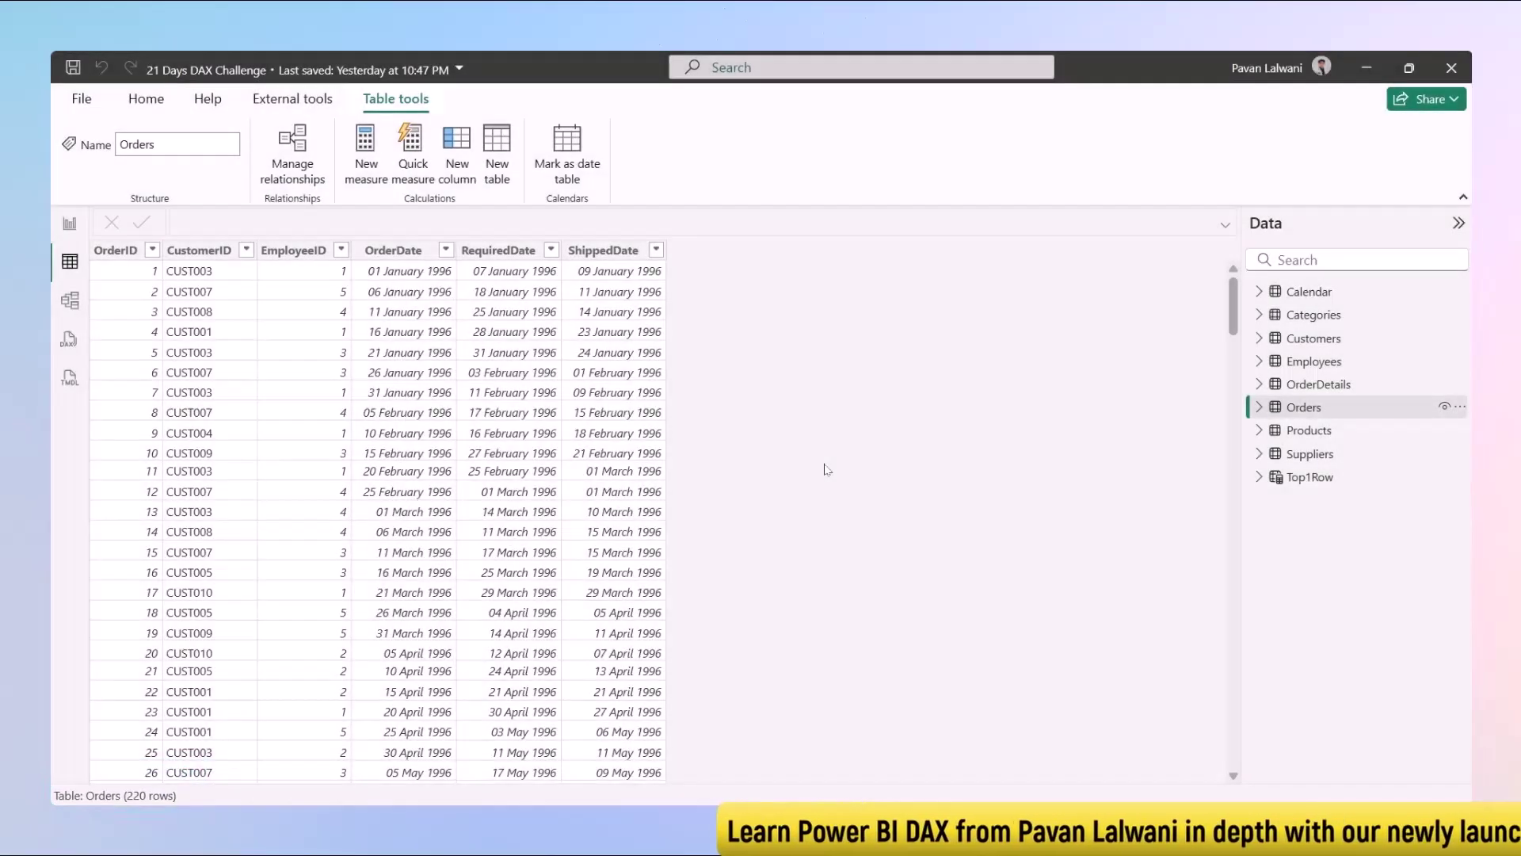
{"action": "left_click", "coordinate": [69, 225]}
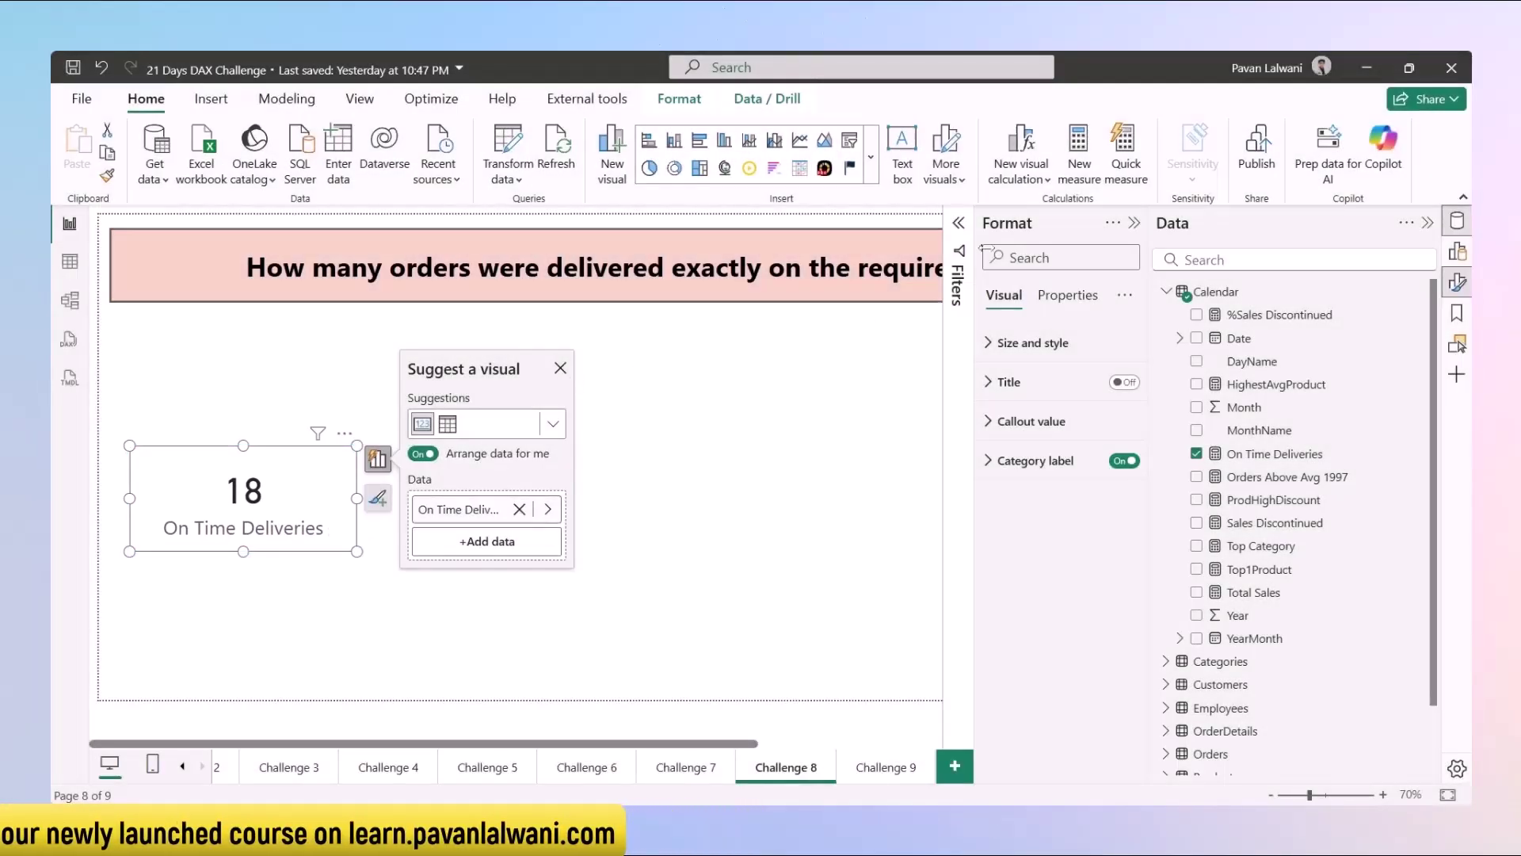
Collapse the Format pane and go to the Challenge 9 page
{"action": "left_click", "coordinate": [1134, 224]}
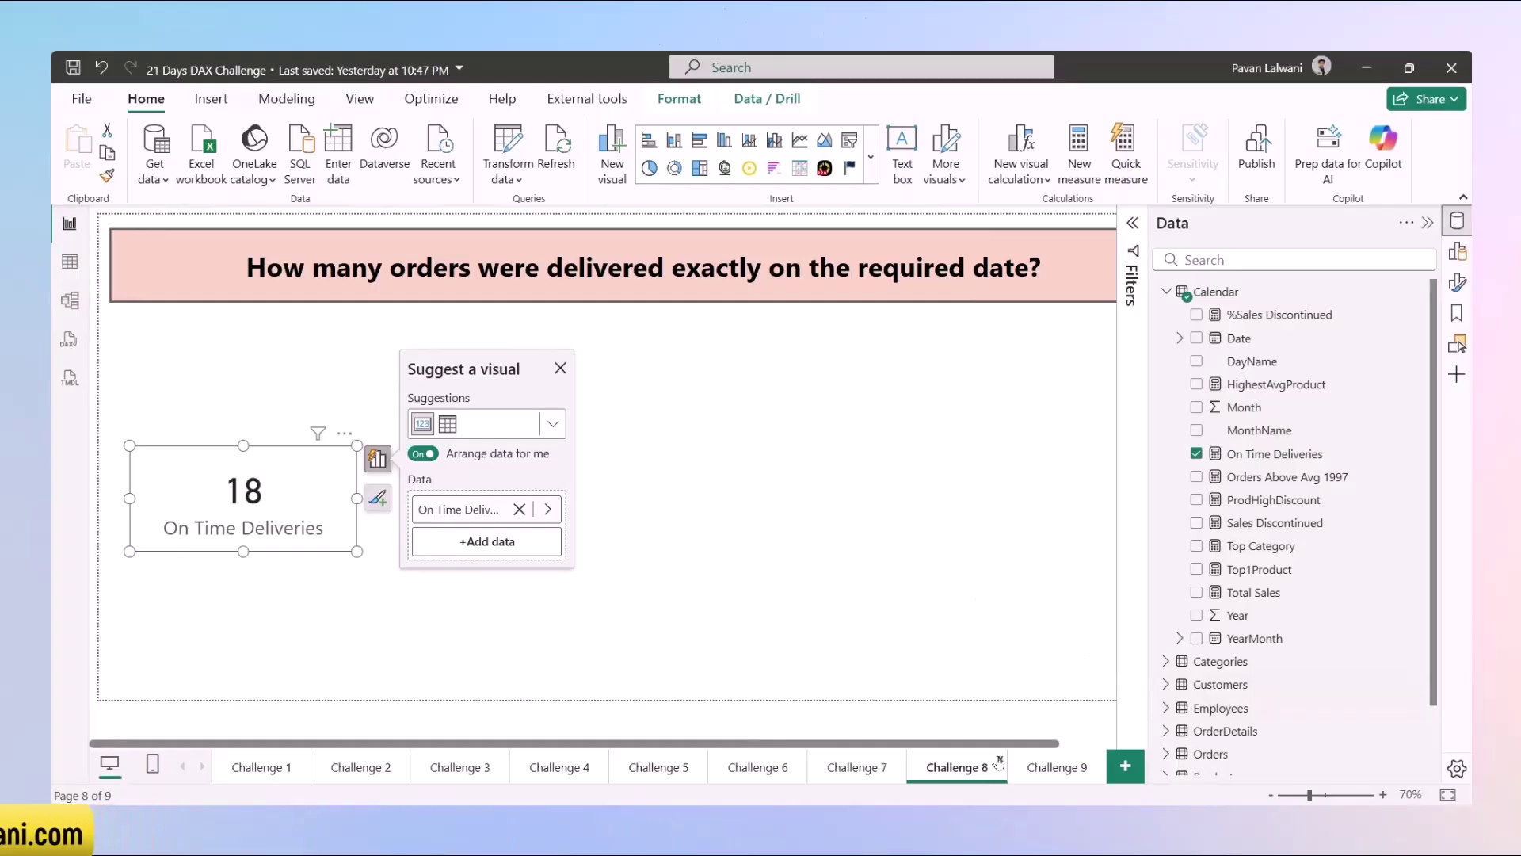
{"action": "left_click", "coordinate": [1052, 767]}
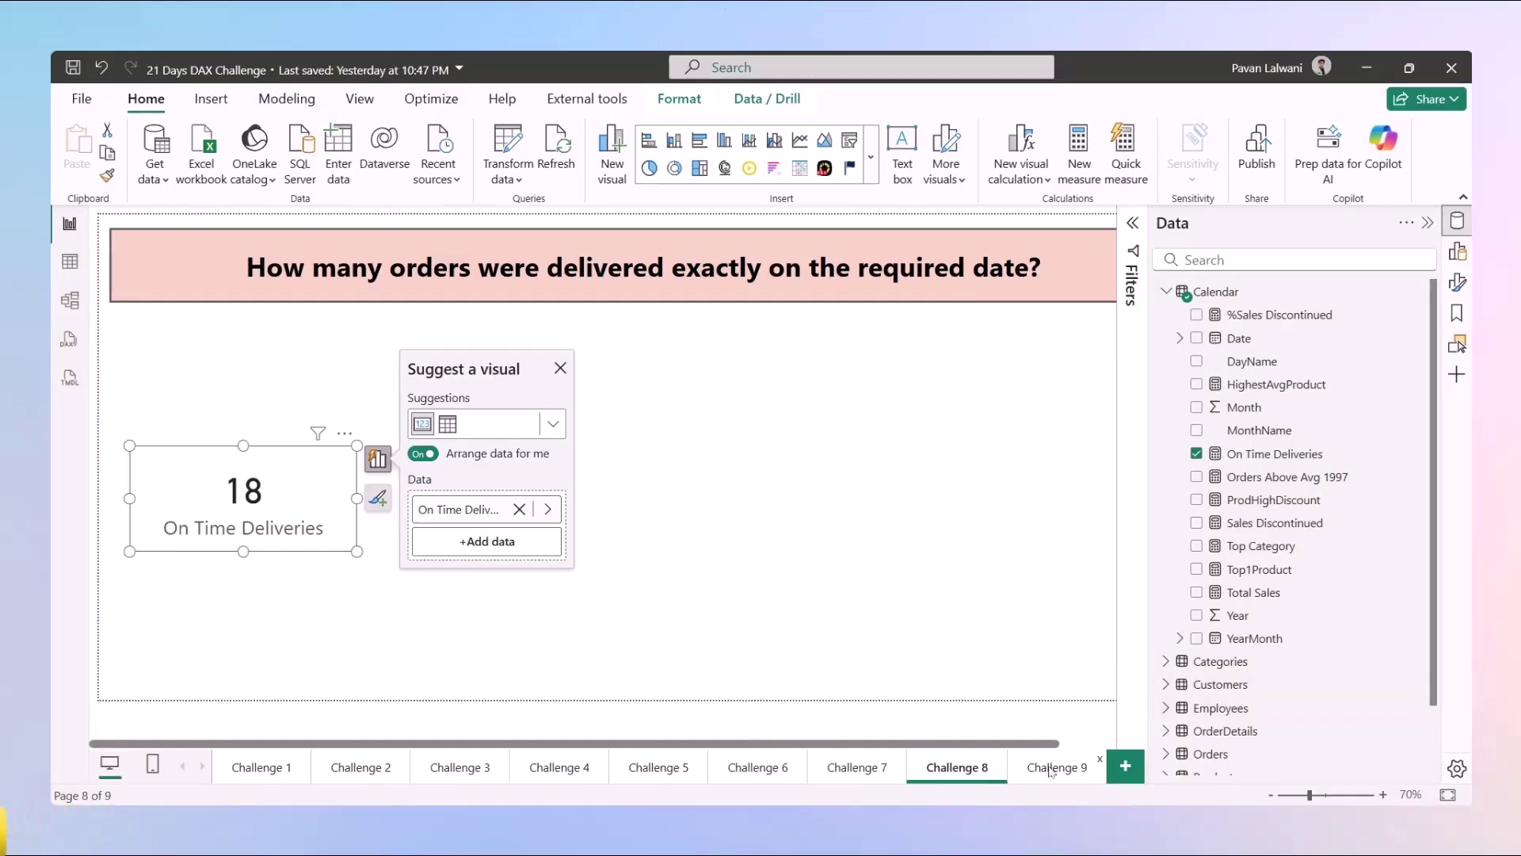